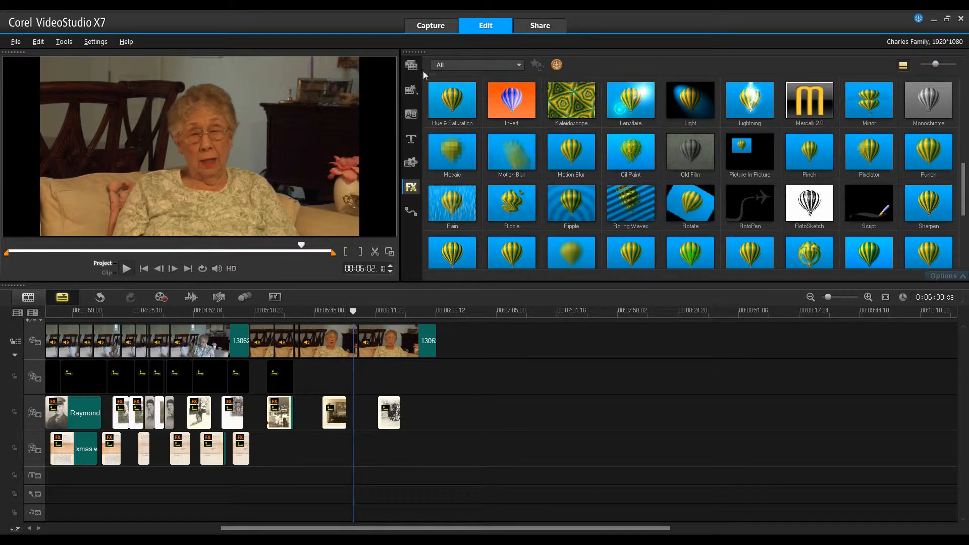
Place Map.JPG from the Charles library folder in the gap between the last two photos on Overlay Track #2 and fit it to the screen.
click(411, 65)
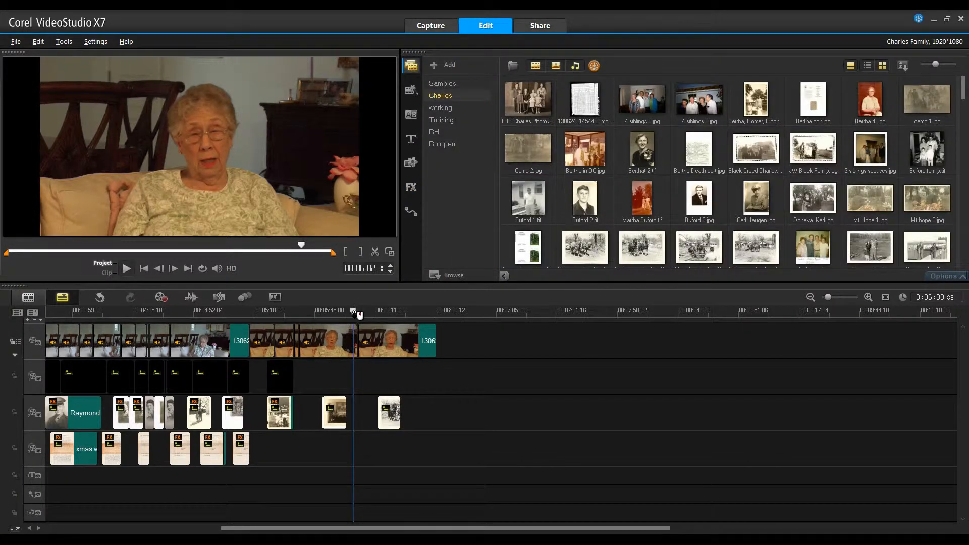
drag(353, 311, 349, 347)
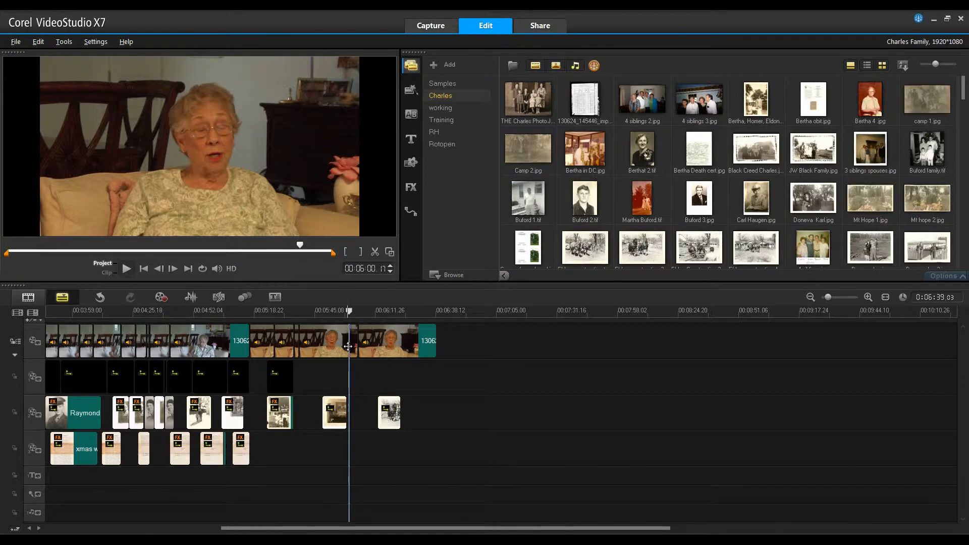
drag(962, 89, 940, 248)
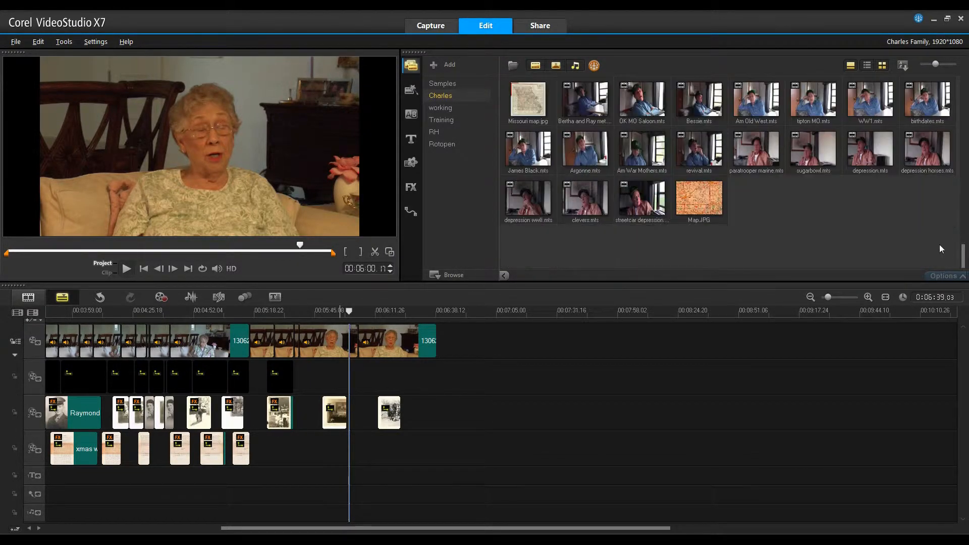
click(700, 189)
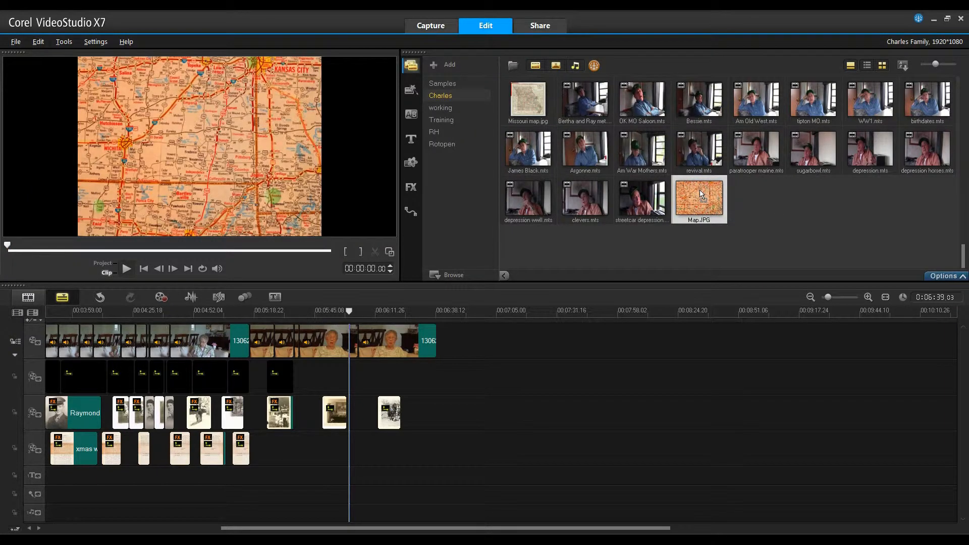
drag(700, 192, 364, 417)
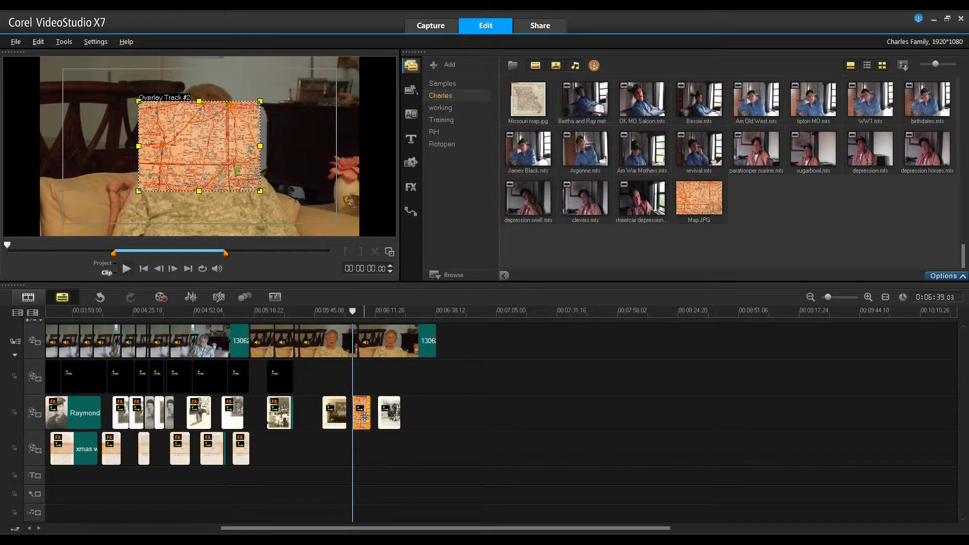
right_click(222, 137)
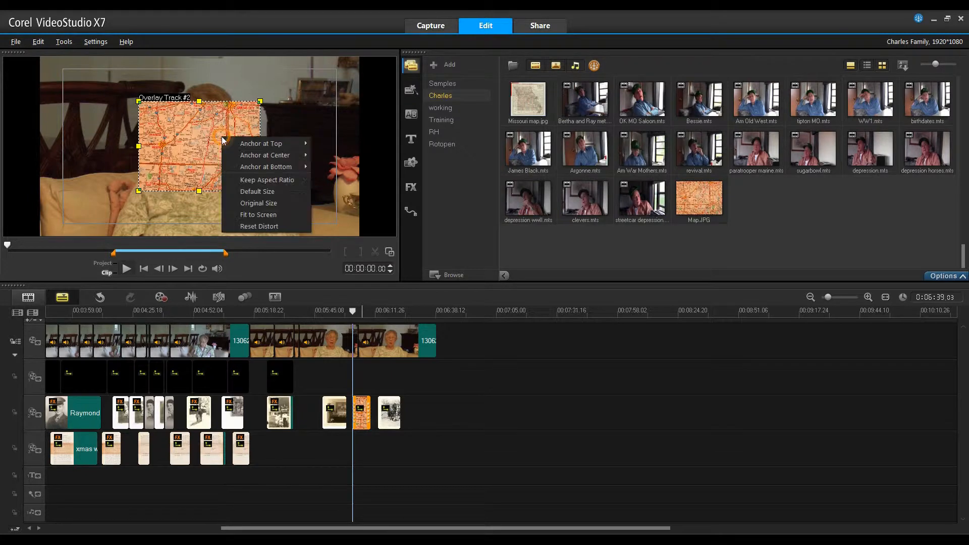
click(250, 213)
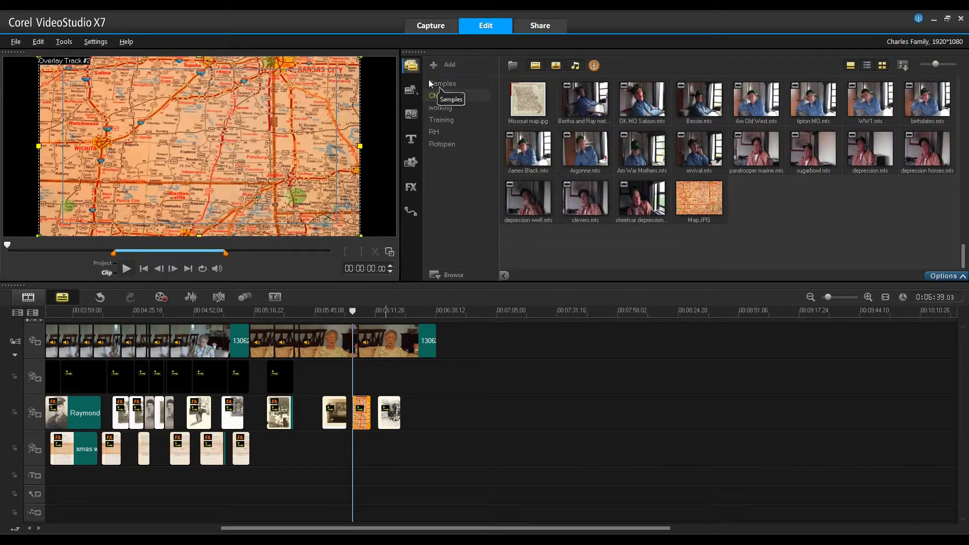
Apply the RotoPen filter to the map clip on Overlay Track #2.
click(411, 188)
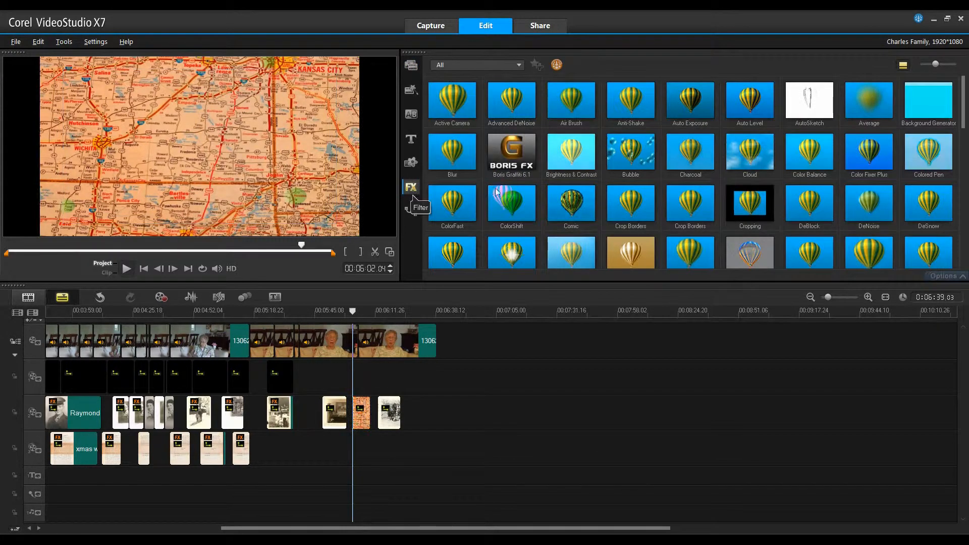
drag(961, 104, 965, 182)
click(739, 212)
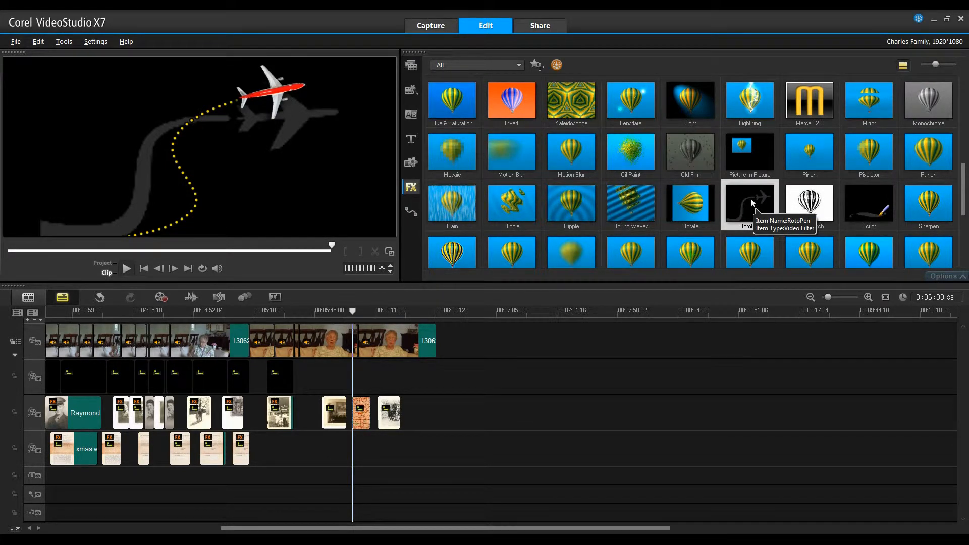
drag(750, 202, 362, 415)
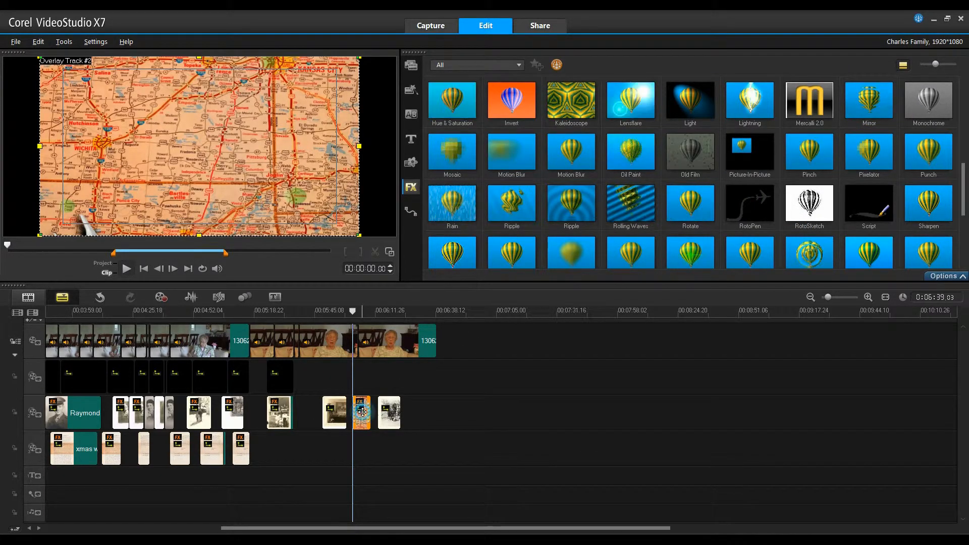
Enable Pan & Zoom on the map clip with a 100% zoom ratio at the first keyframe, copied to all keyframes.
double_click(361, 412)
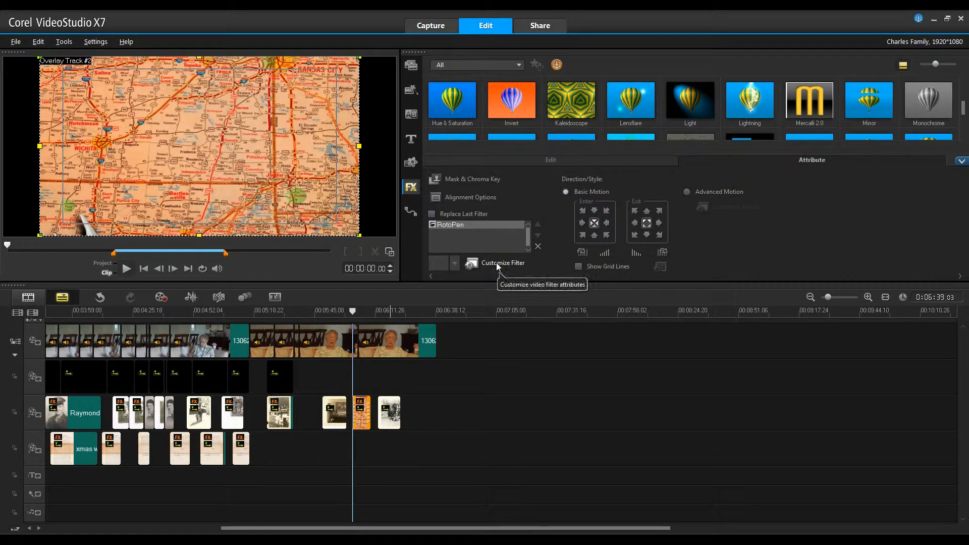
click(545, 161)
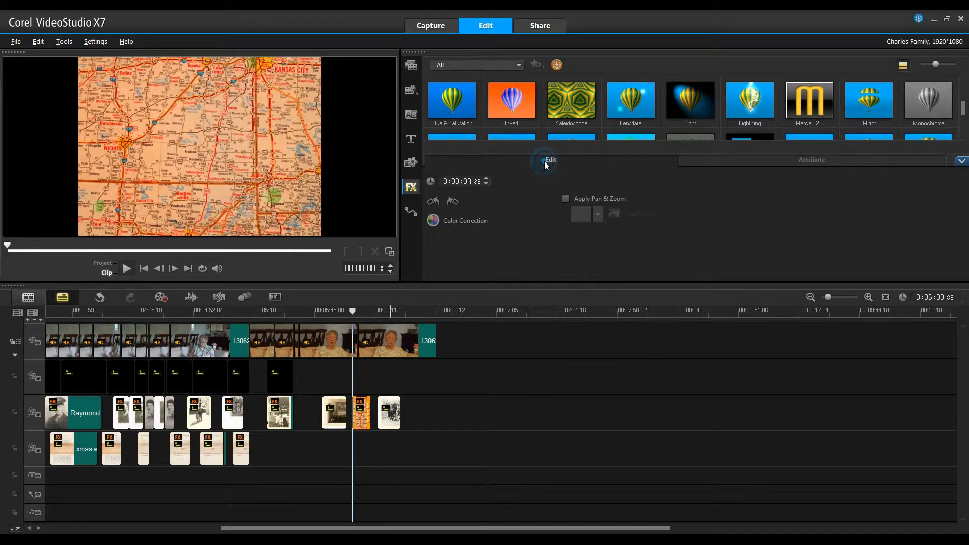
click(565, 198)
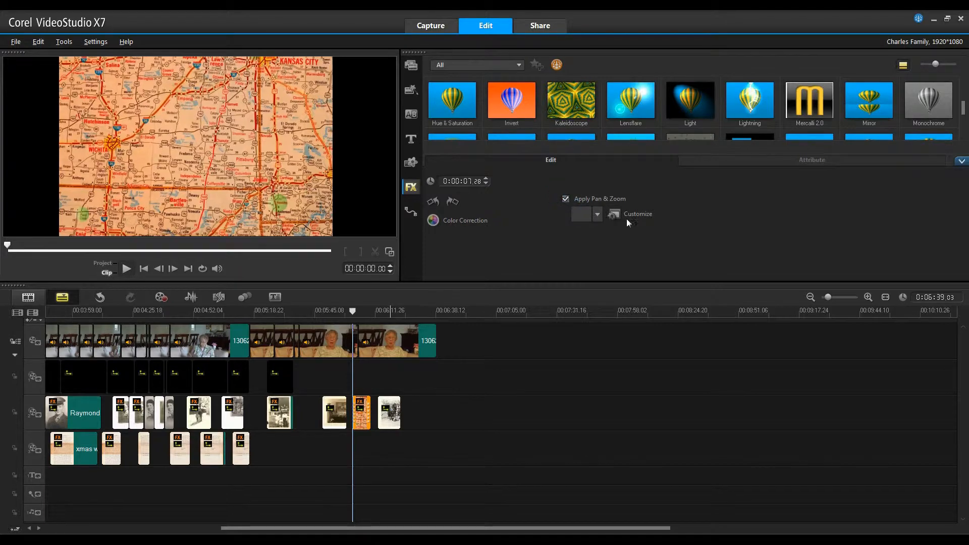
click(627, 214)
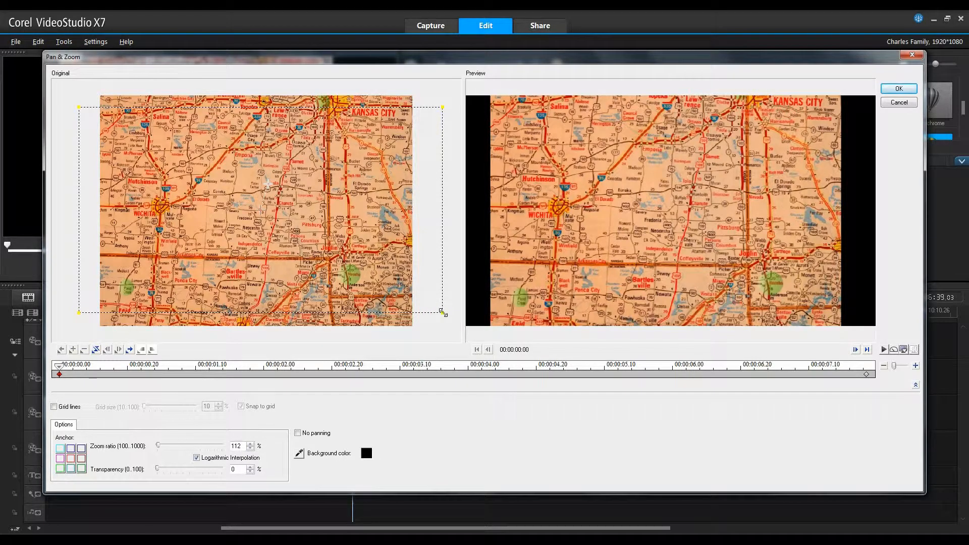
drag(442, 312, 448, 327)
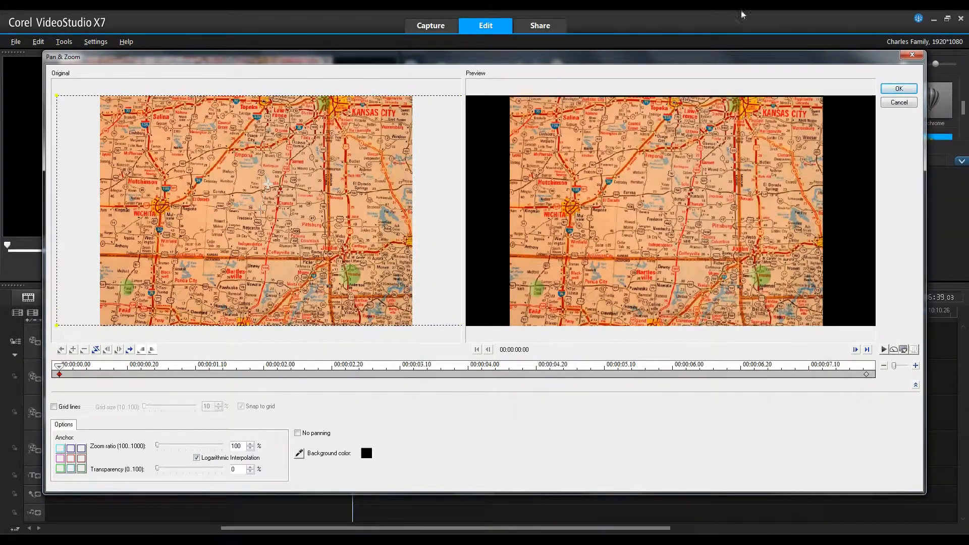
right_click(59, 374)
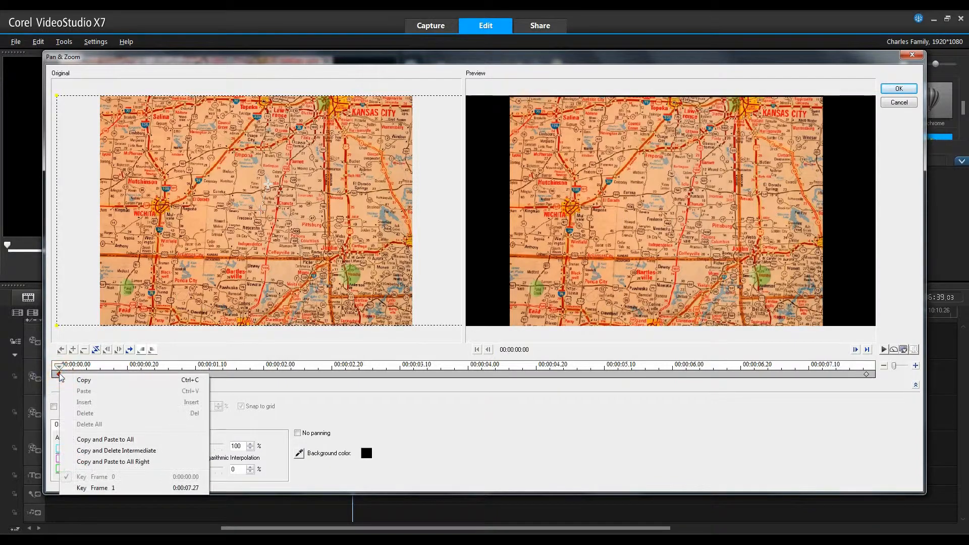
click(106, 440)
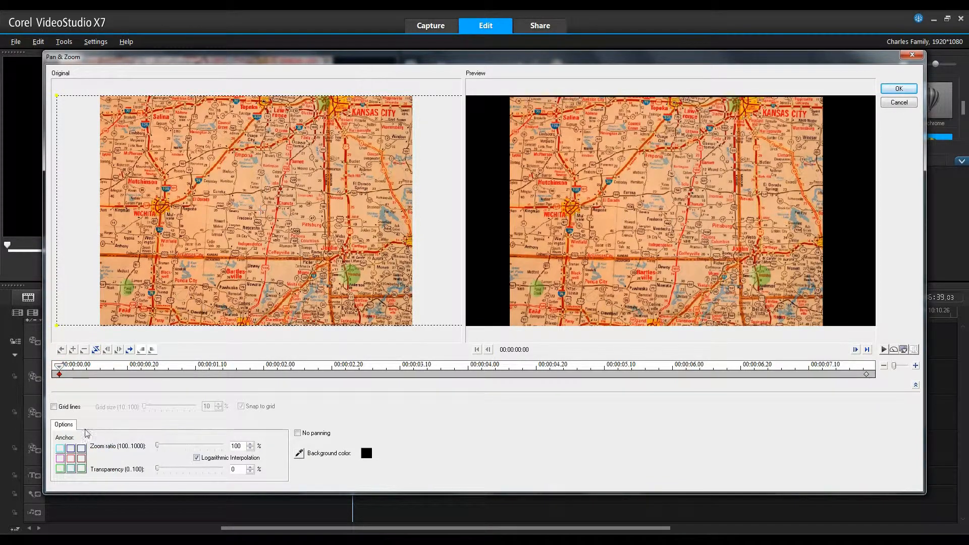
click(898, 89)
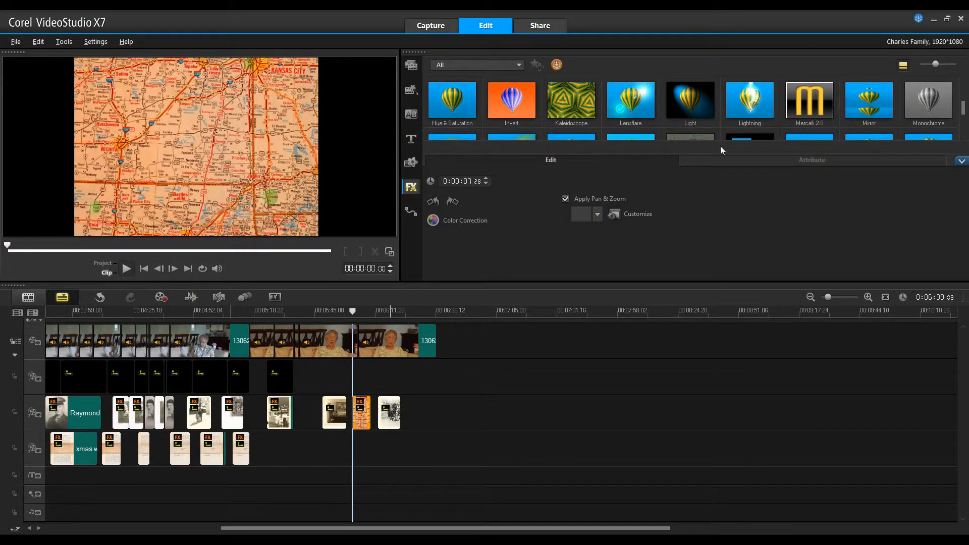
Customize the RotoPen filter by drawing a route from the green patch south of Joplin west to the green patch near Lamont.
click(723, 159)
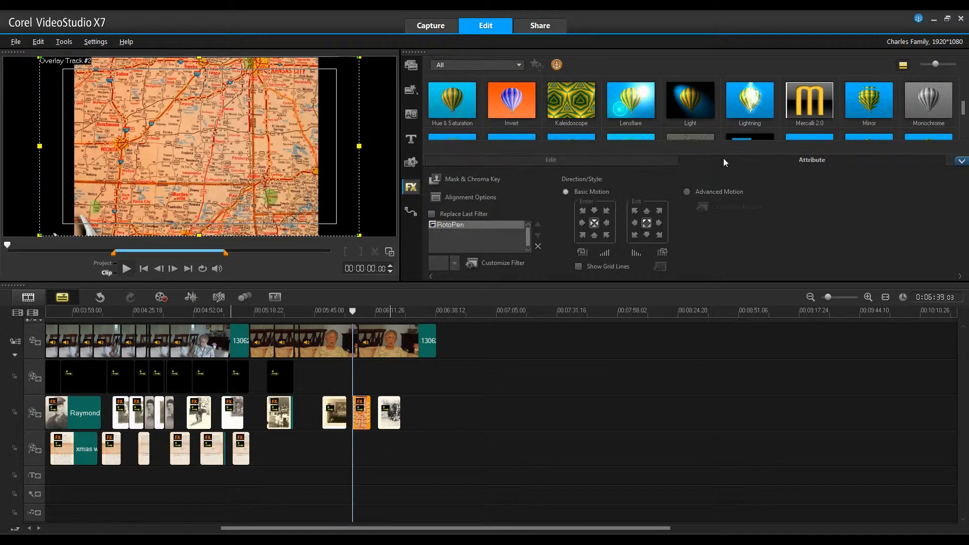
click(491, 265)
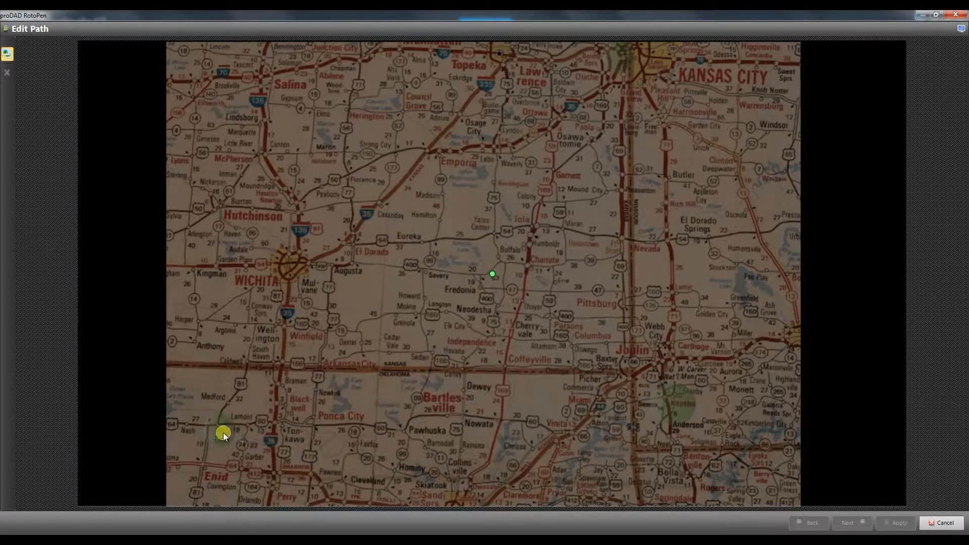
click(667, 401)
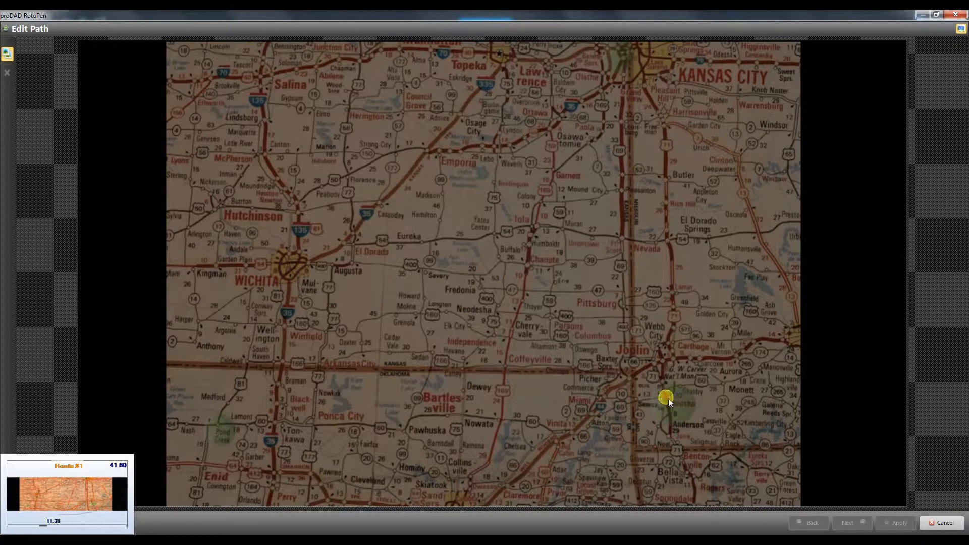
drag(666, 397, 645, 399)
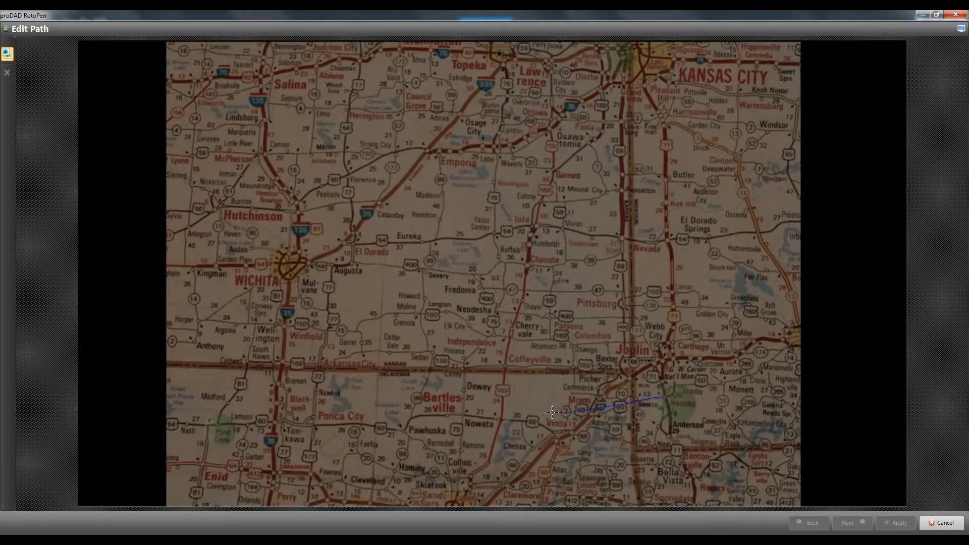
drag(392, 418, 332, 426)
drag(215, 427, 213, 426)
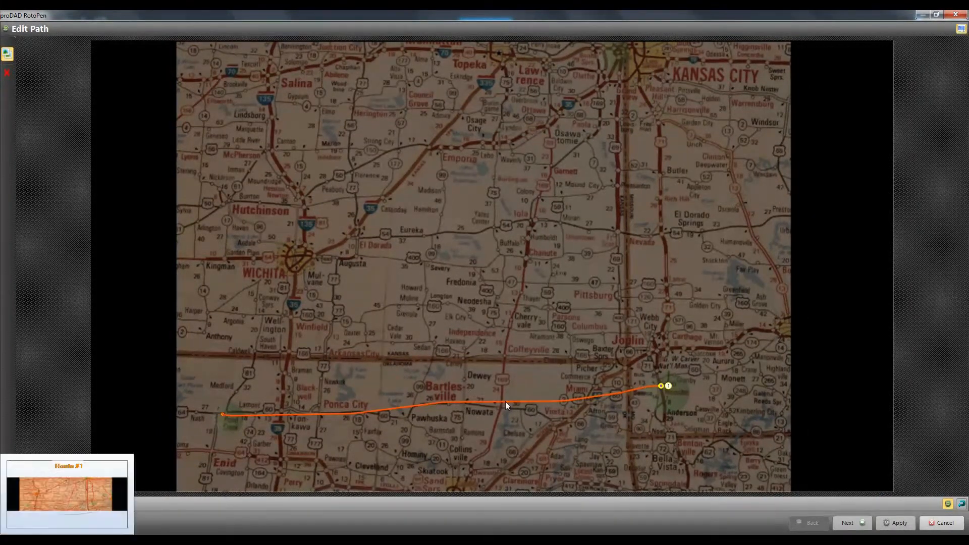
Proceed to the route's symbol and design settings and give the path the glowing yellow dashed style.
click(850, 523)
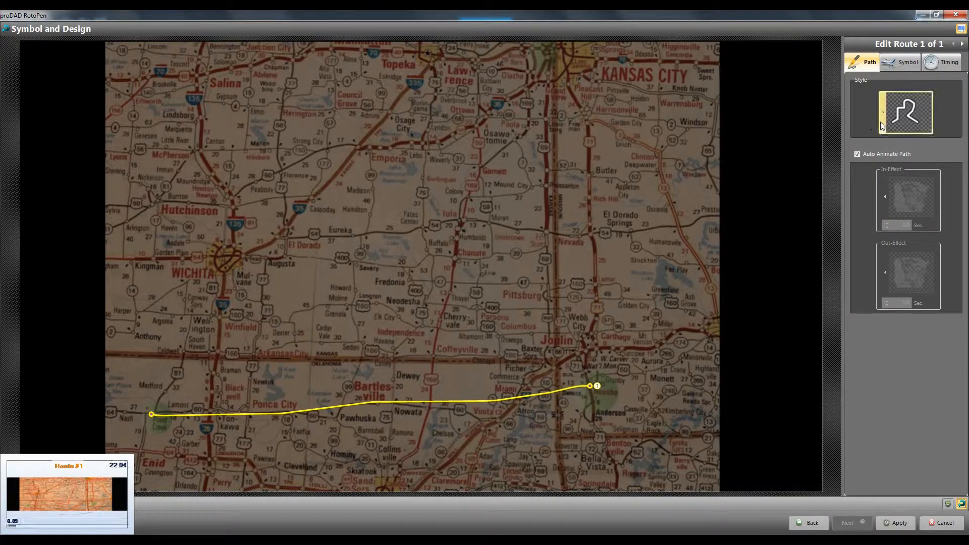
click(883, 121)
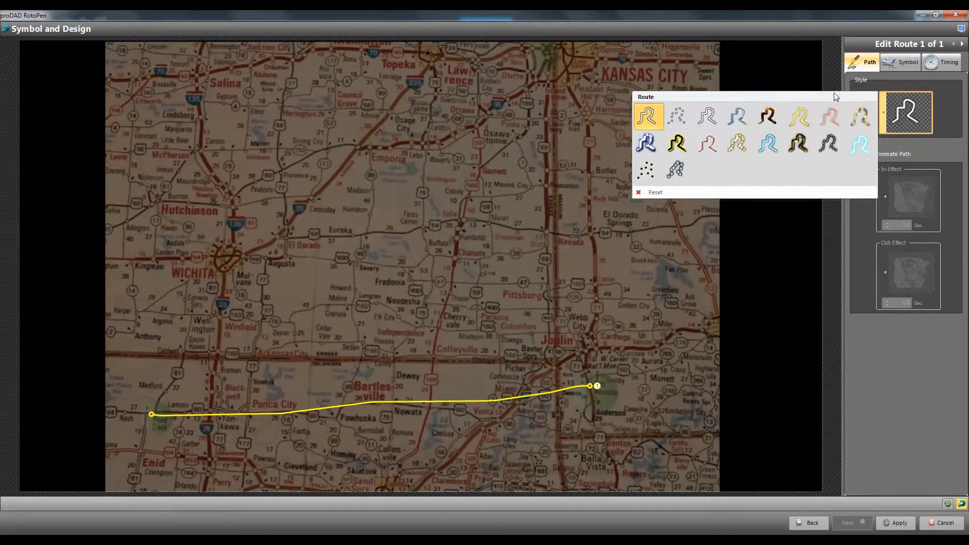
click(858, 115)
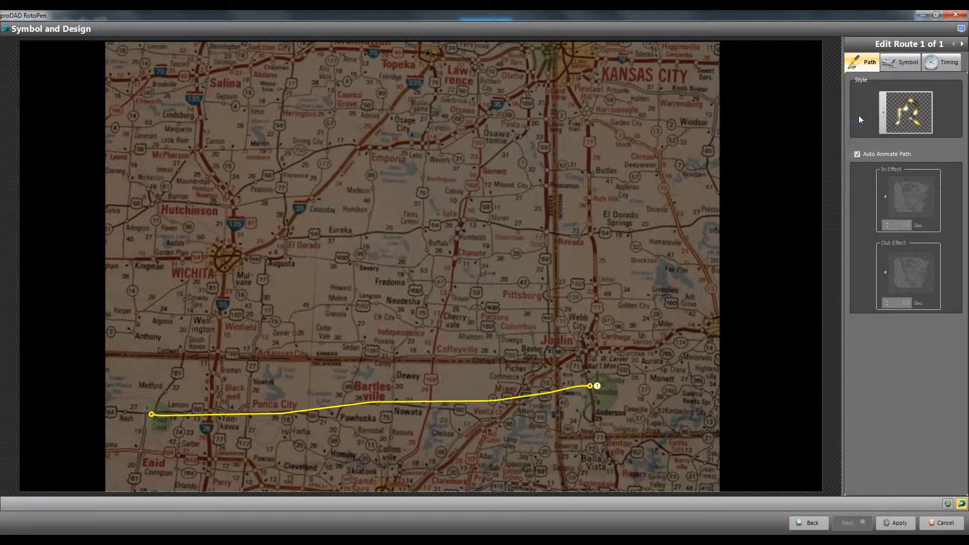
Load the train image from the rotopen icons folder as the traveler symbol and set its size to 20%.
click(895, 63)
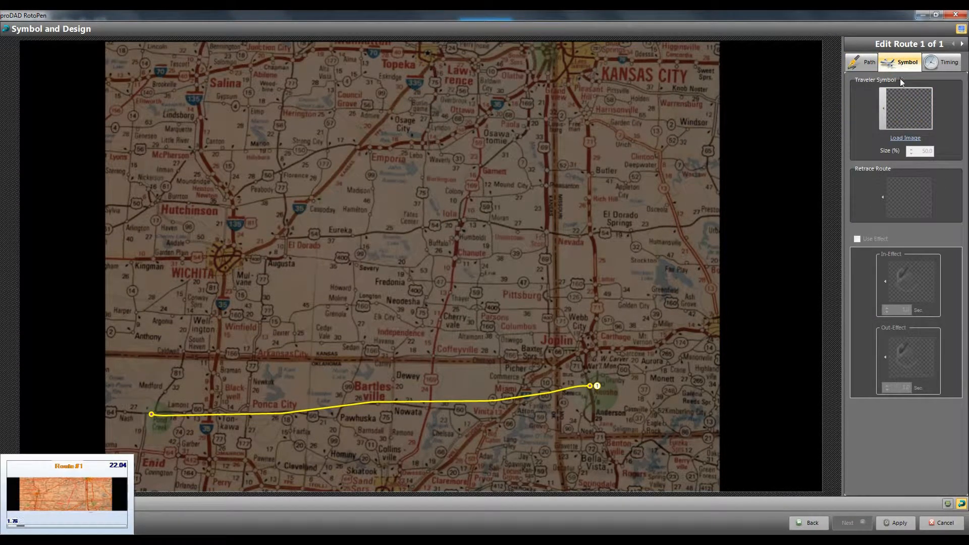
click(884, 110)
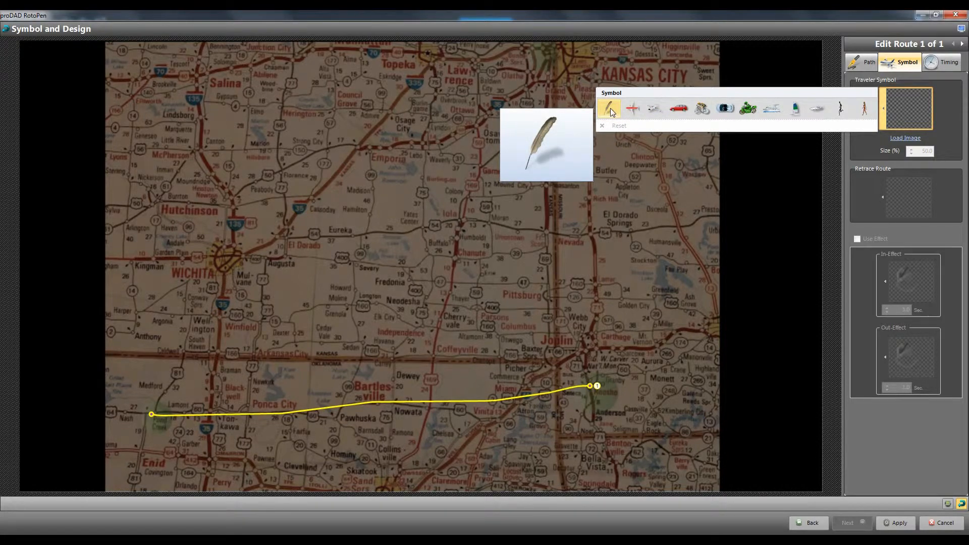
click(901, 140)
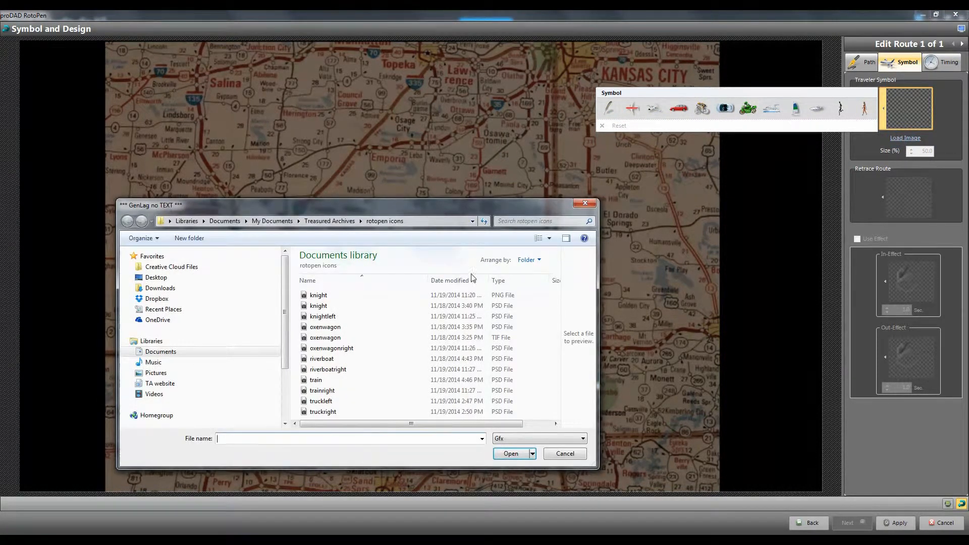
click(316, 381)
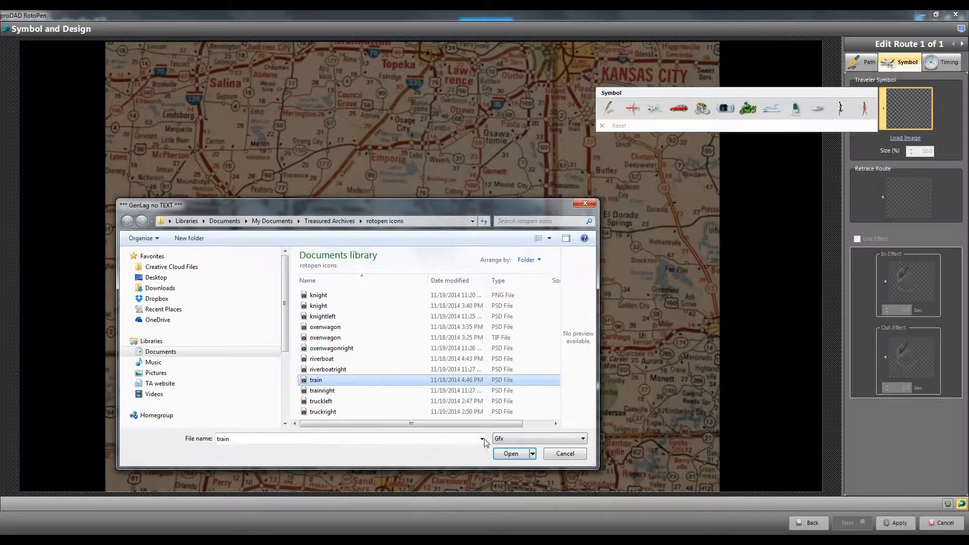
click(511, 453)
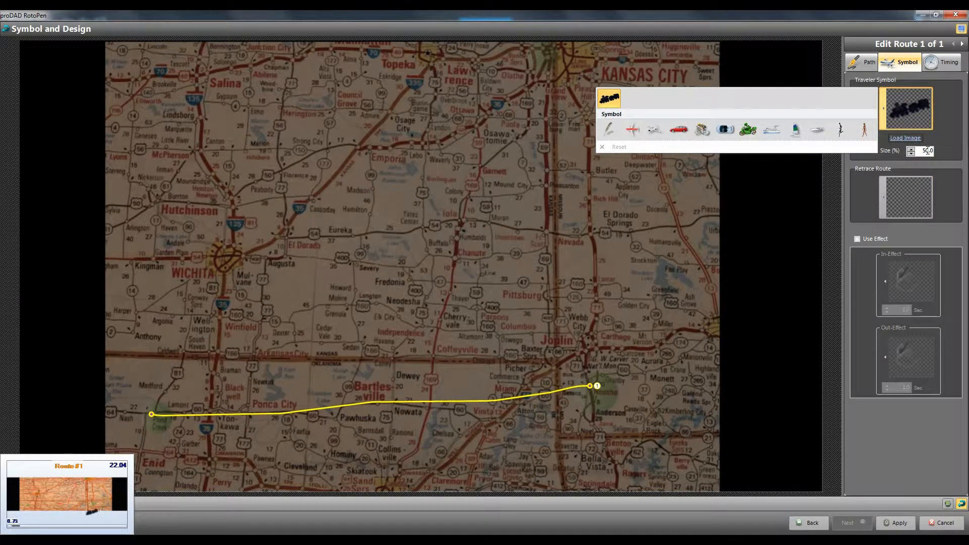
double_click(926, 151)
Apply the RotoPen settings and play part of the map clip to preview the train travelling along the route.
click(898, 524)
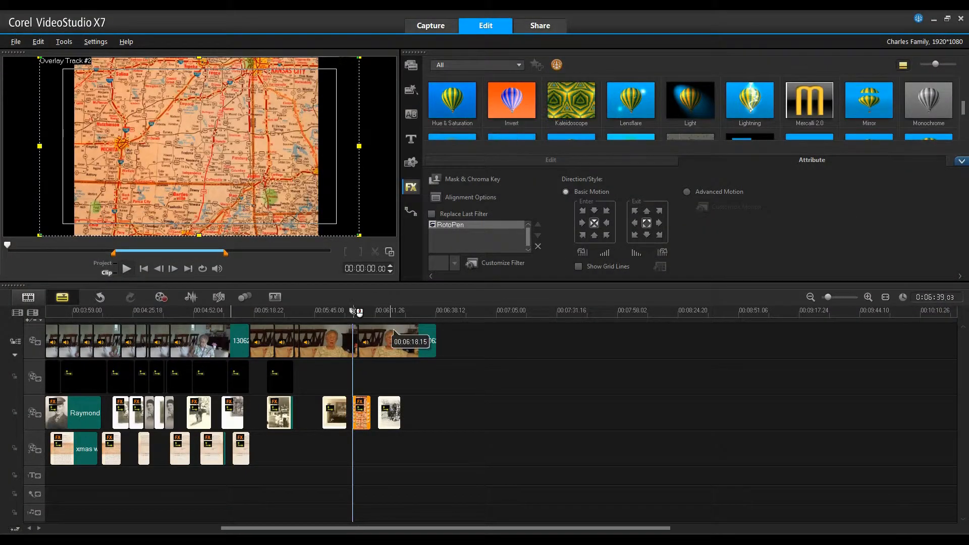
click(127, 269)
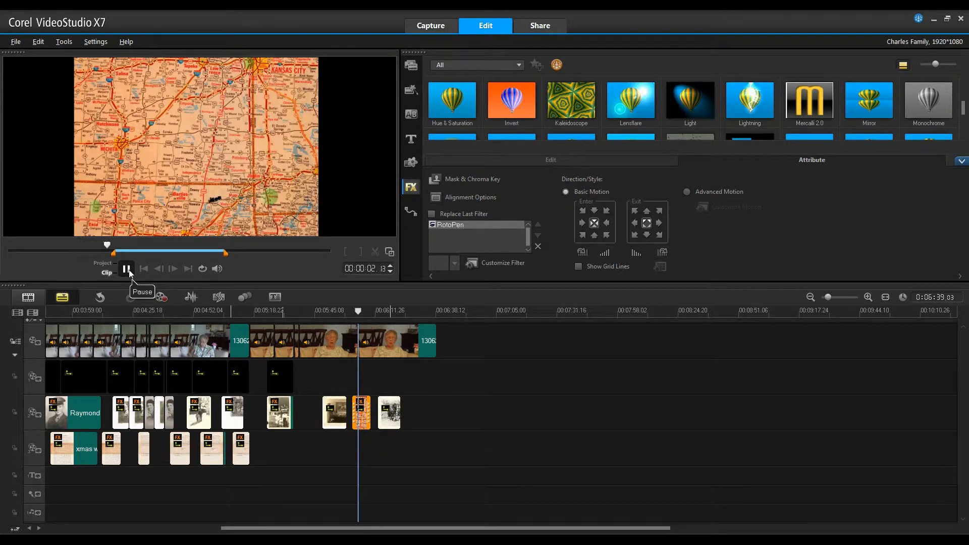
click(127, 269)
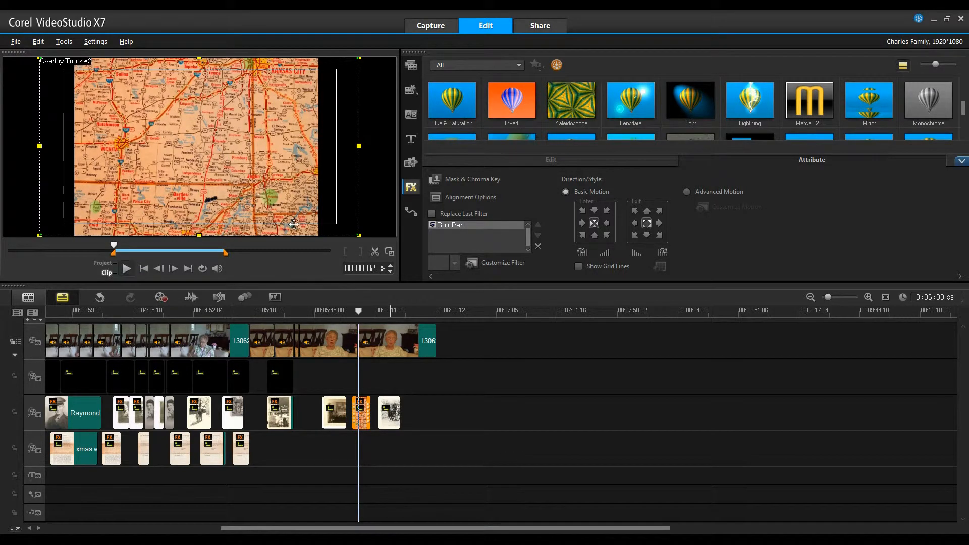
Play the whole project from 00:06:01.07, just before the map clip, to preview the train animation and the following photo in context.
click(109, 267)
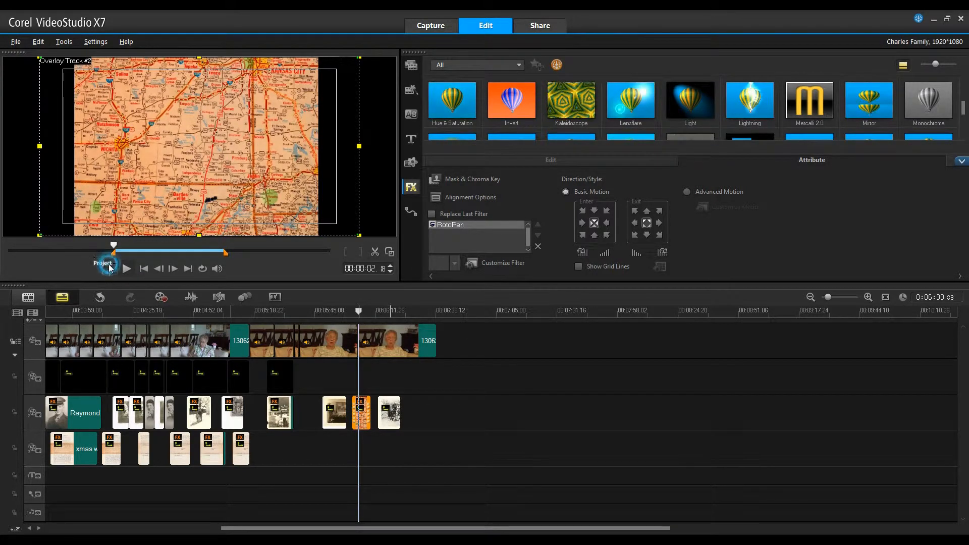
drag(358, 311, 351, 314)
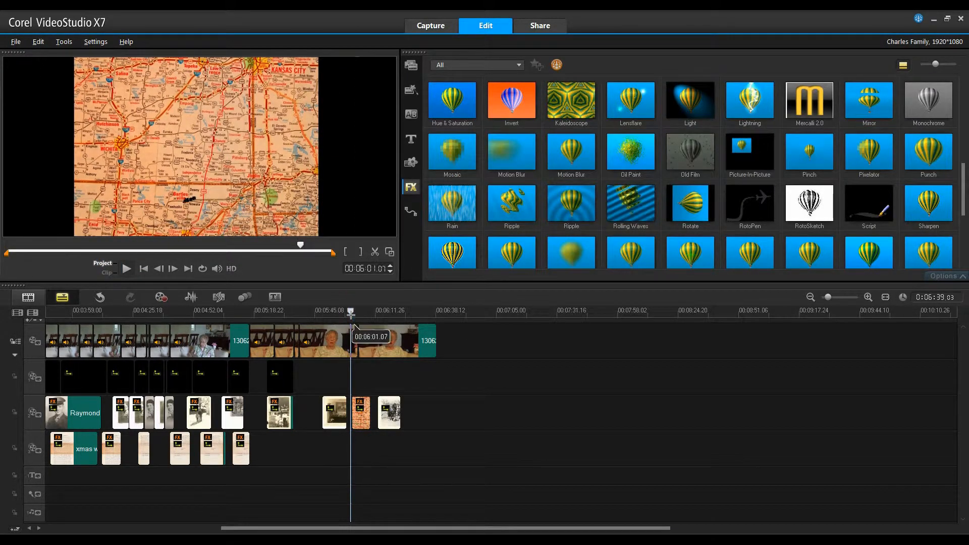
click(124, 268)
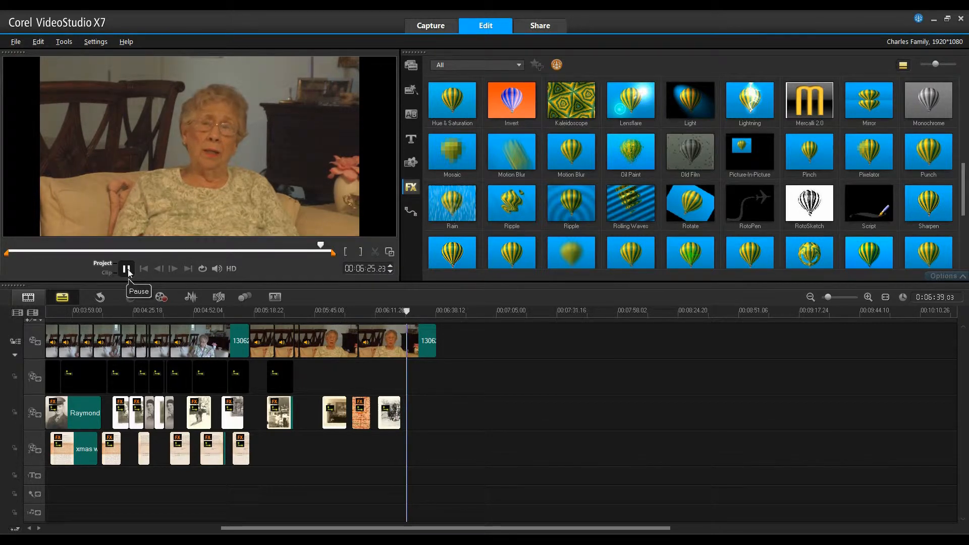
click(128, 271)
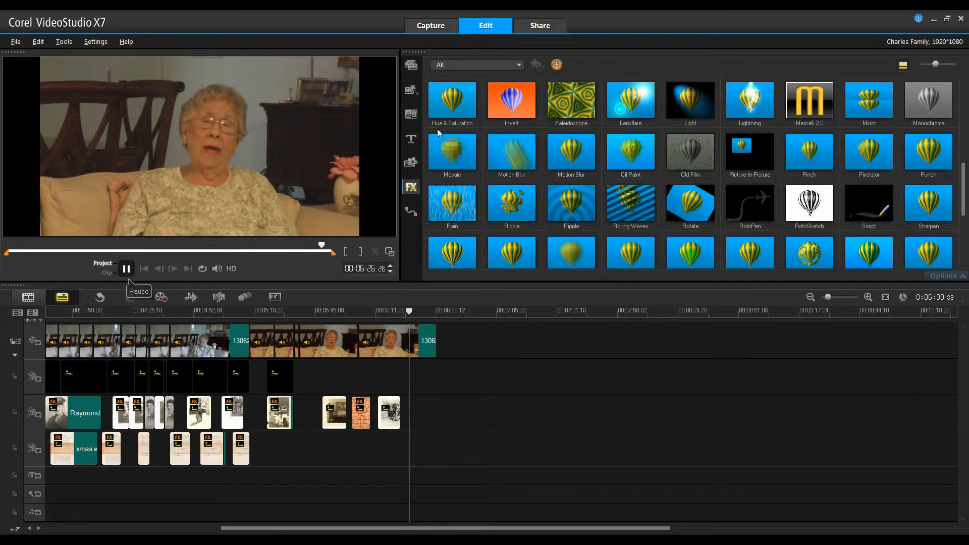
Add Map.JPG from the Charles library folder to Overlay Track #2 at the playhead and fit it to the screen.
click(411, 65)
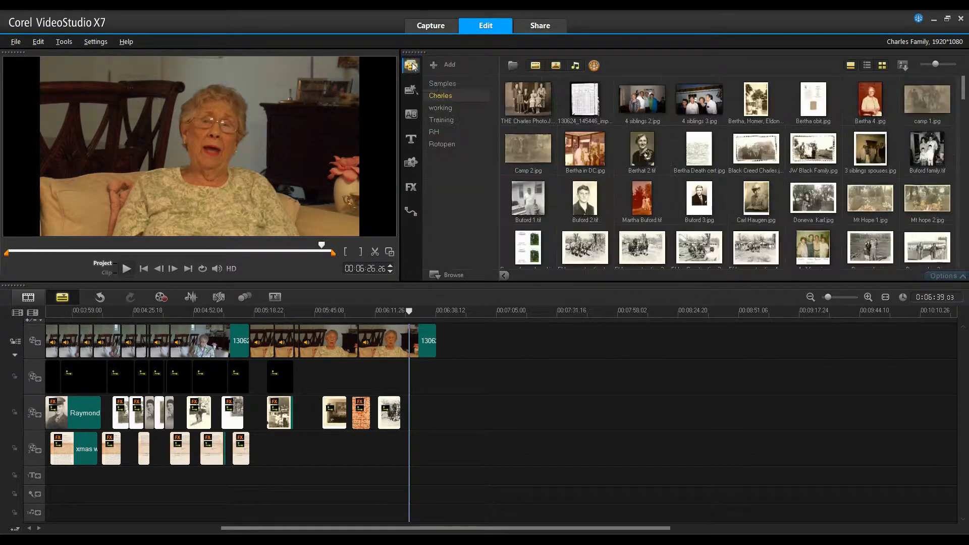
drag(962, 85, 961, 250)
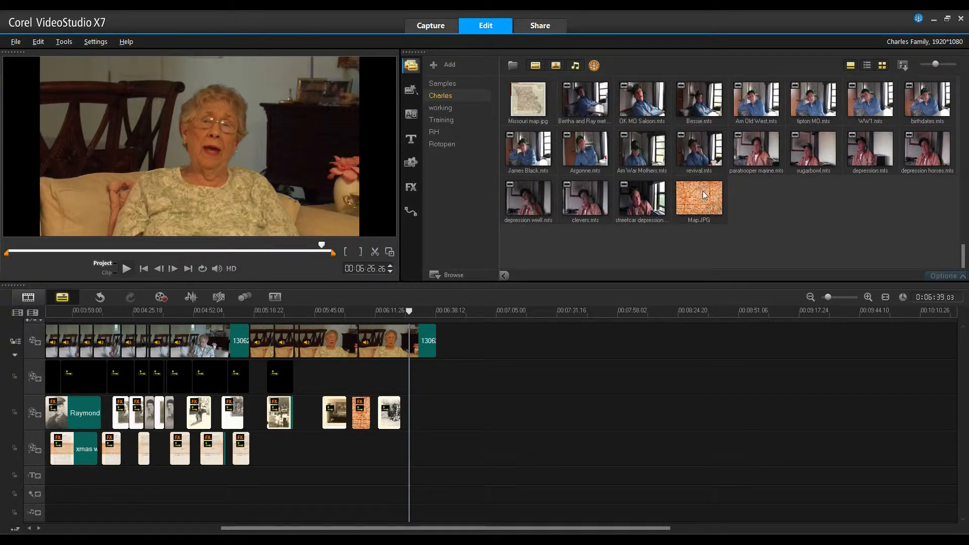
drag(705, 195, 404, 413)
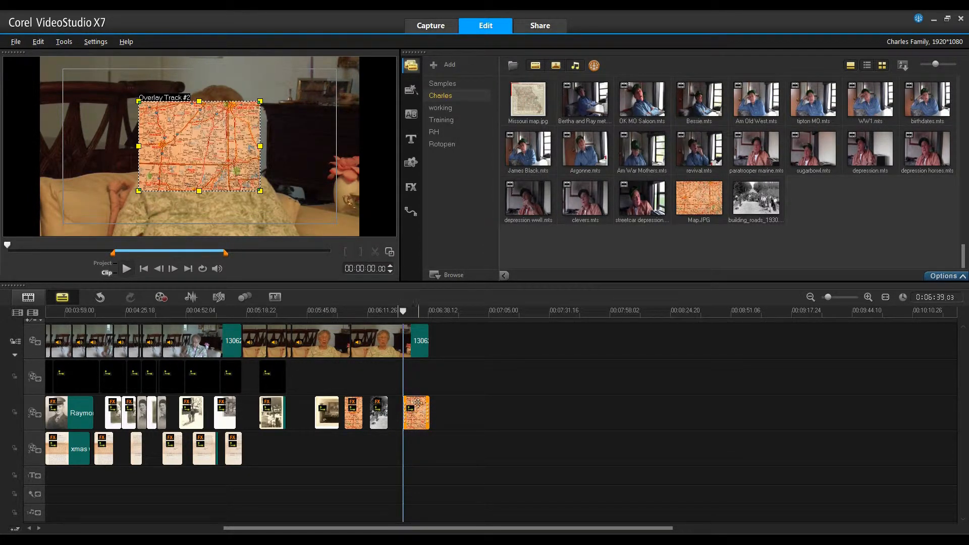
right_click(201, 143)
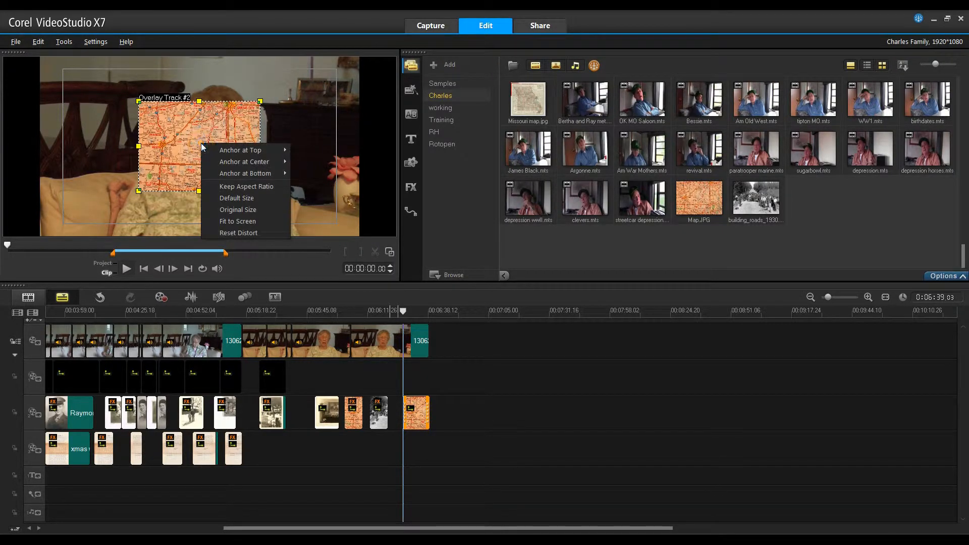
click(243, 223)
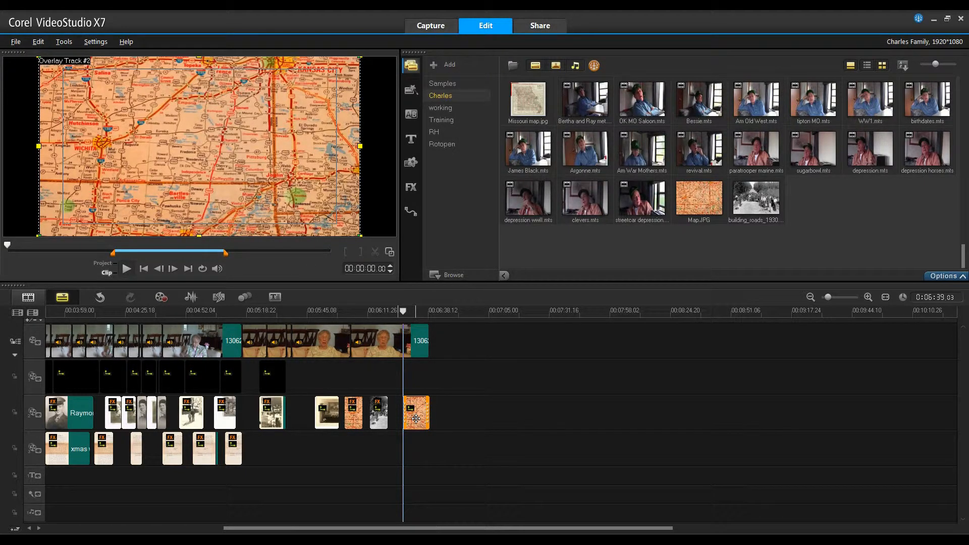
Apply Pan & Zoom to the second map clip with a 100% zoom ratio and copy the first key frame to all.
double_click(416, 418)
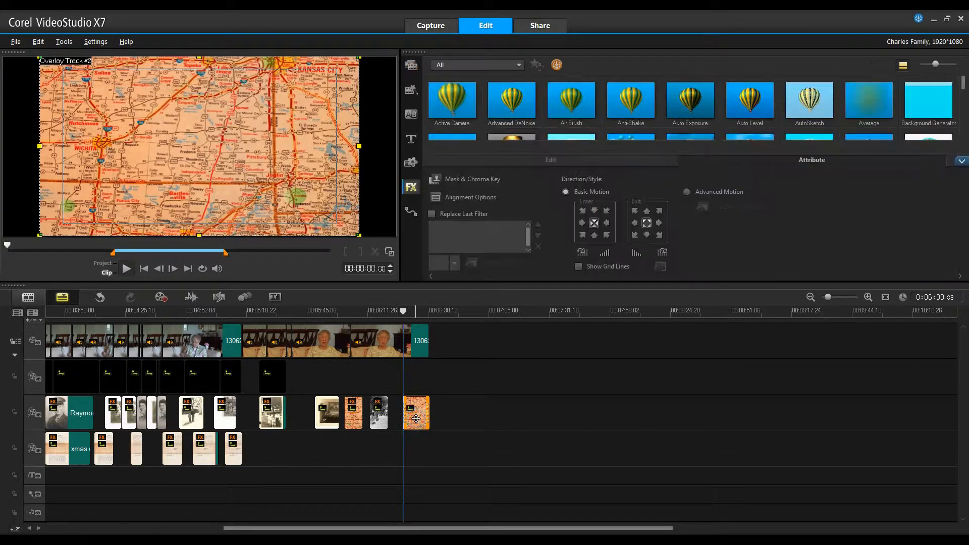
click(558, 159)
click(566, 199)
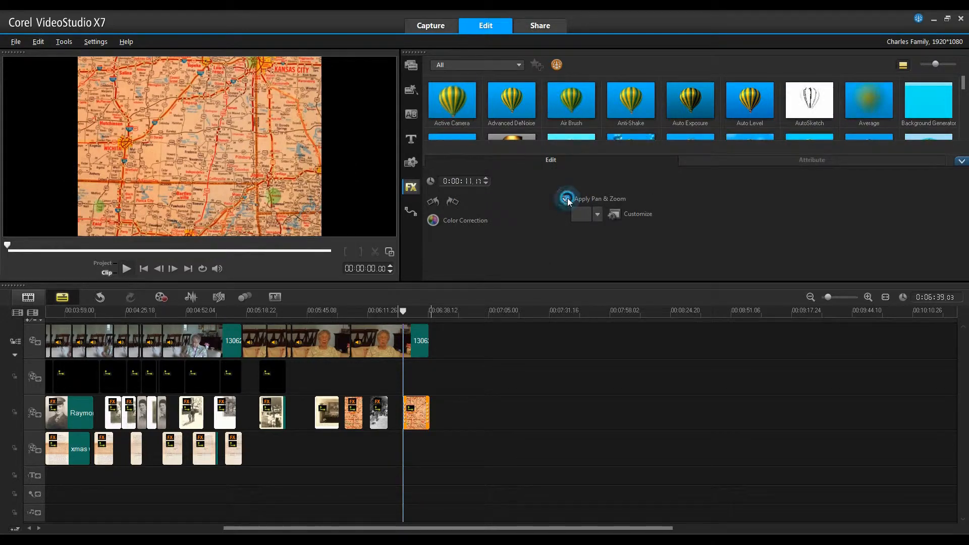
click(631, 213)
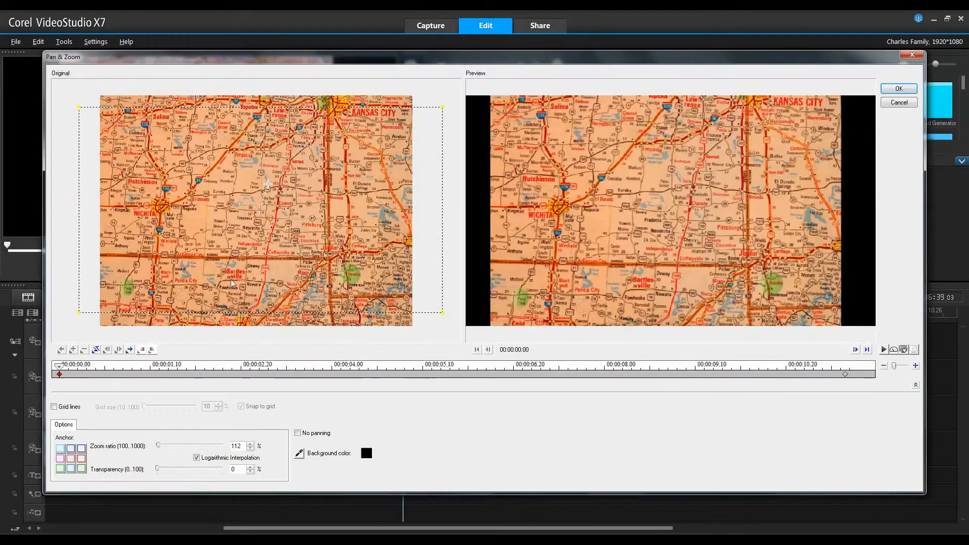
drag(444, 311, 450, 327)
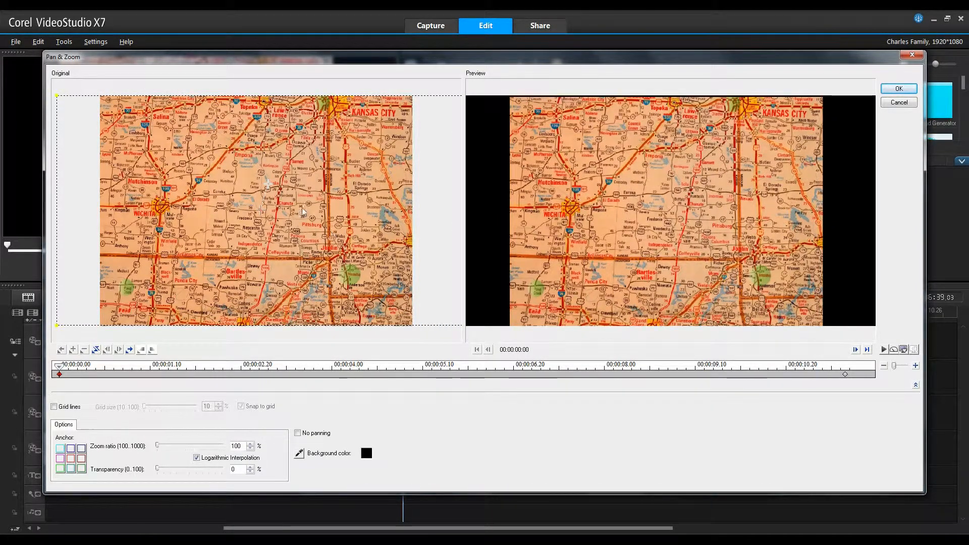
right_click(59, 374)
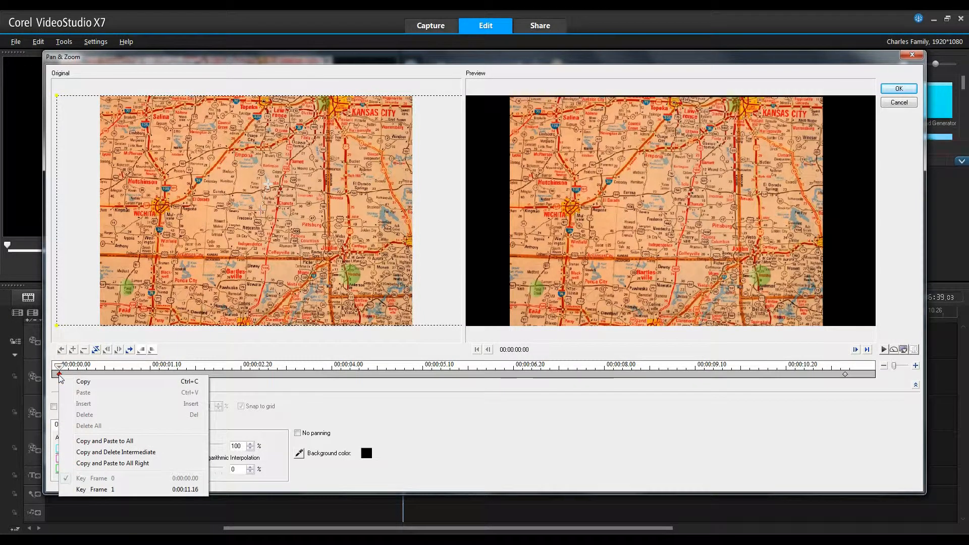
click(110, 441)
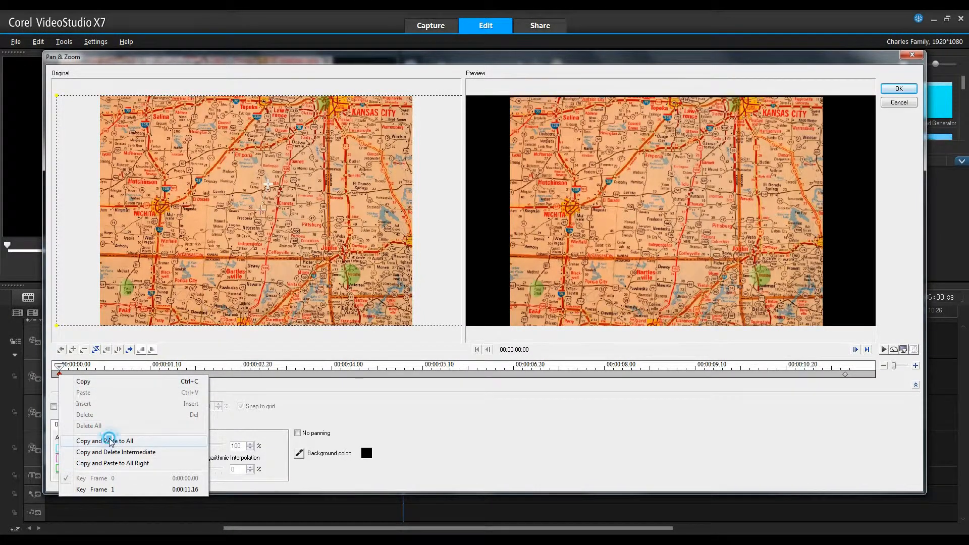
click(898, 88)
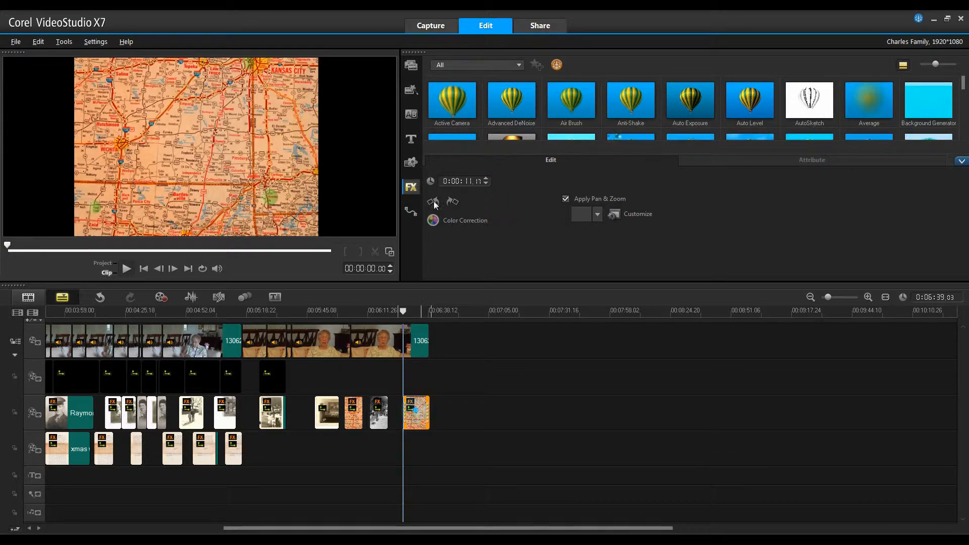
Apply the RotoPen filter to the second map clip on the overlay track.
click(960, 161)
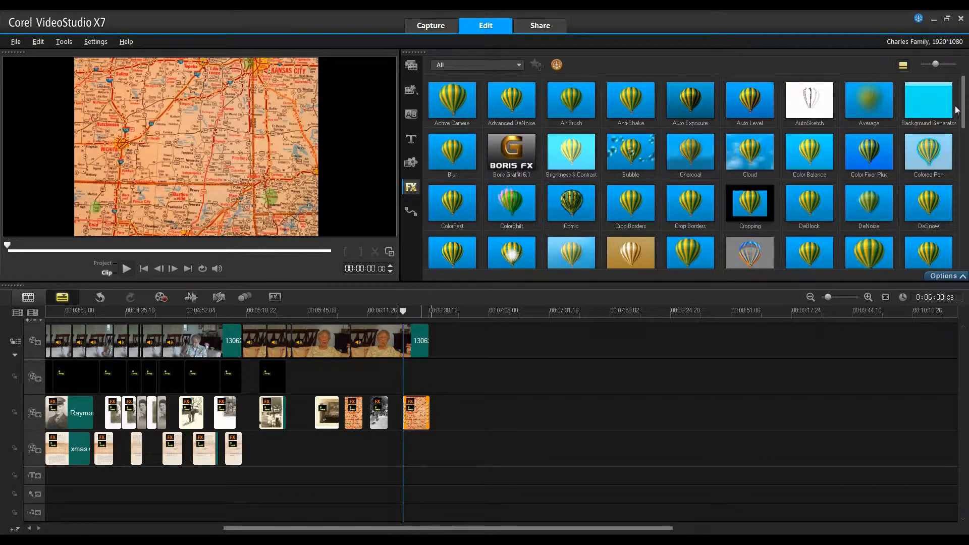
scroll(964, 148, down, 3)
scroll(965, 148, down, 3)
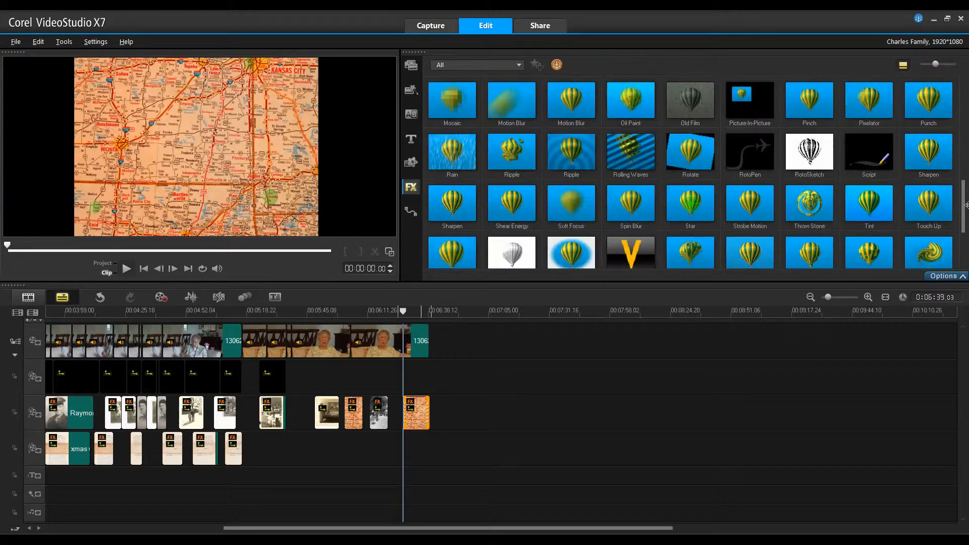
click(758, 149)
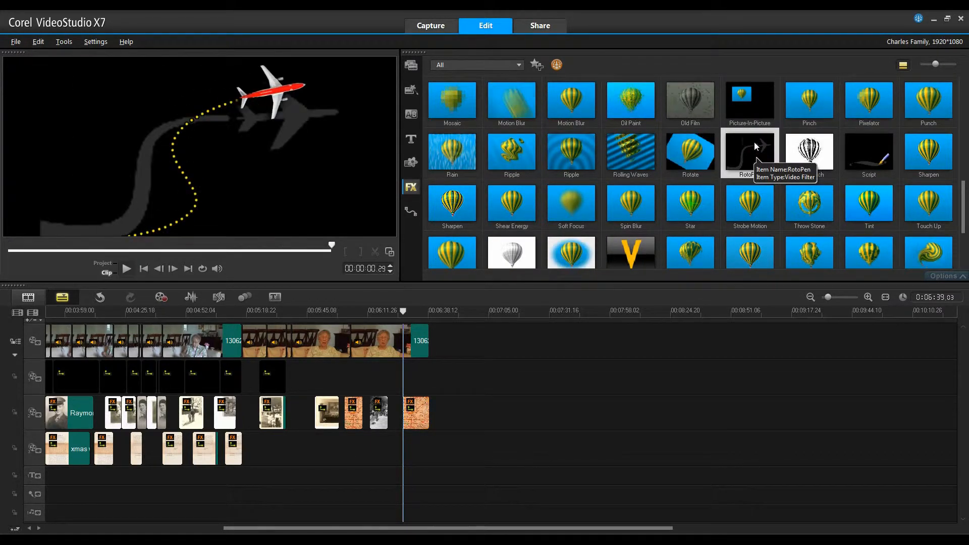
drag(752, 147, 410, 418)
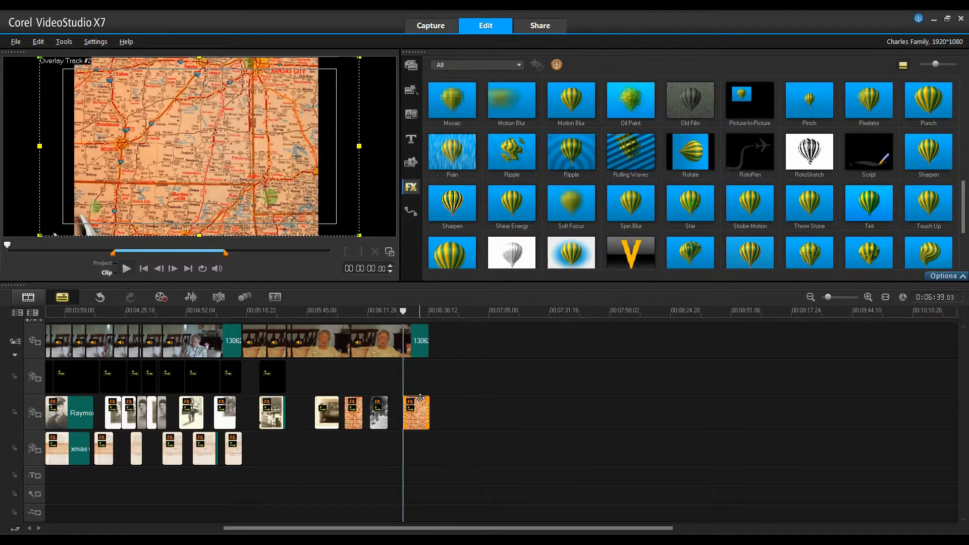
Customize the RotoPen filter by drawing a route from the green patch near Lamont through Wichita to the green patch beside Kansas City.
double_click(419, 413)
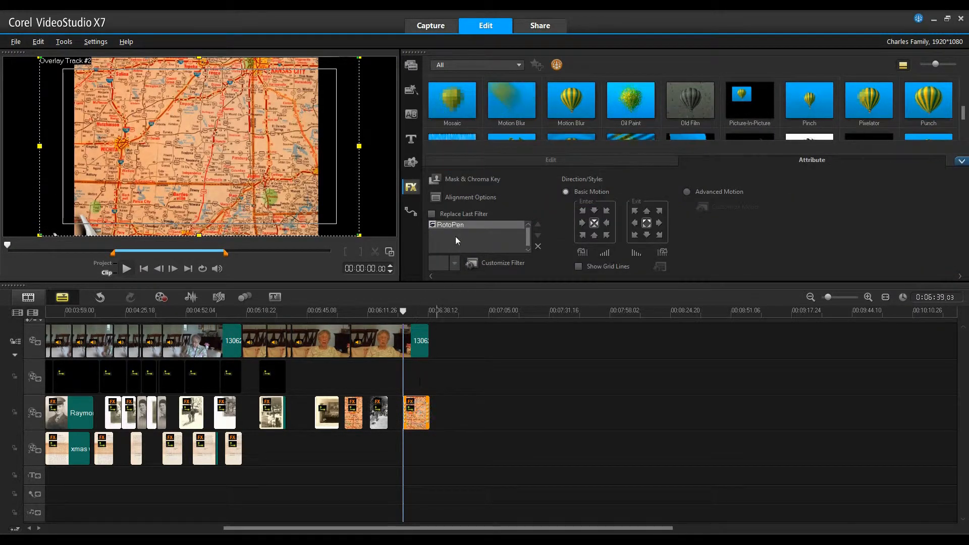
click(501, 264)
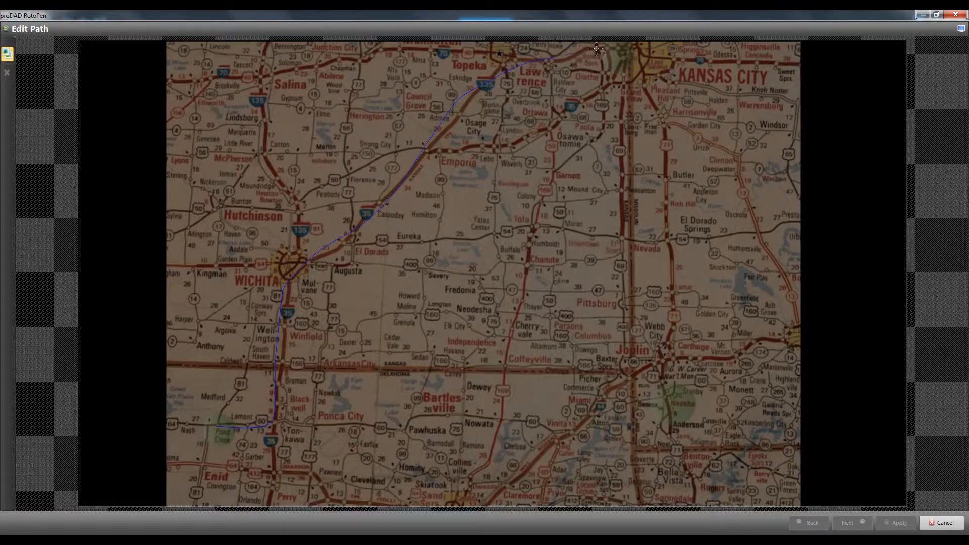
drag(620, 48, 621, 49)
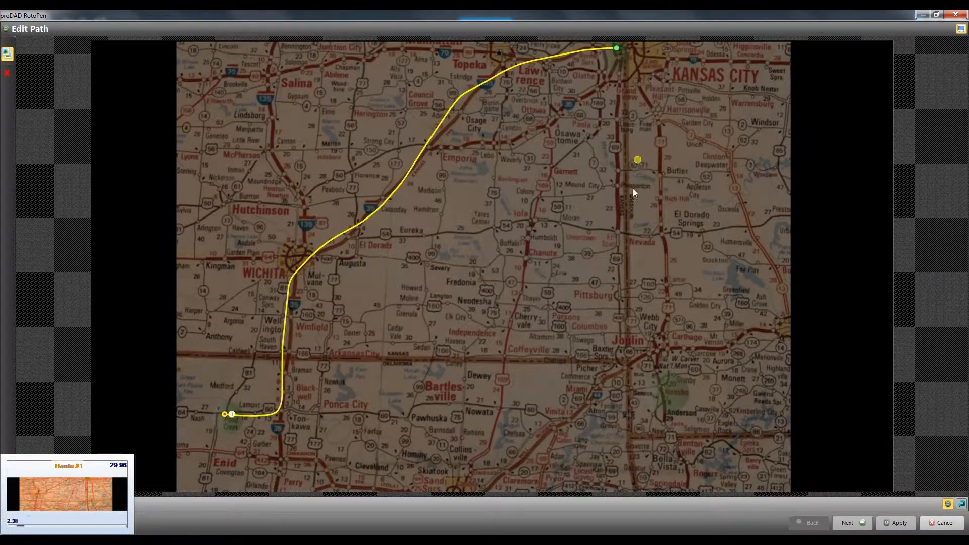
Proceed to the new route's symbol and design settings and give its path the glowing yellow dashed style.
click(847, 523)
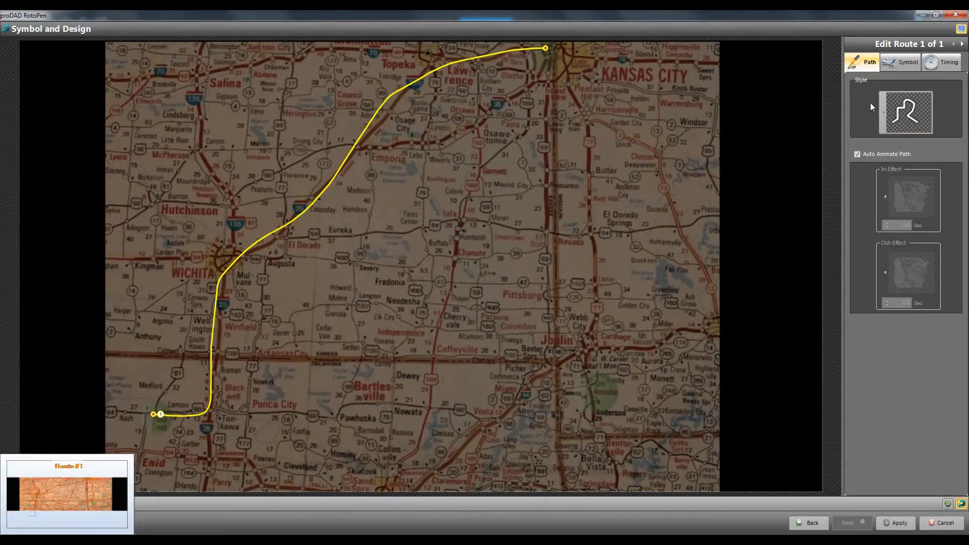
click(880, 108)
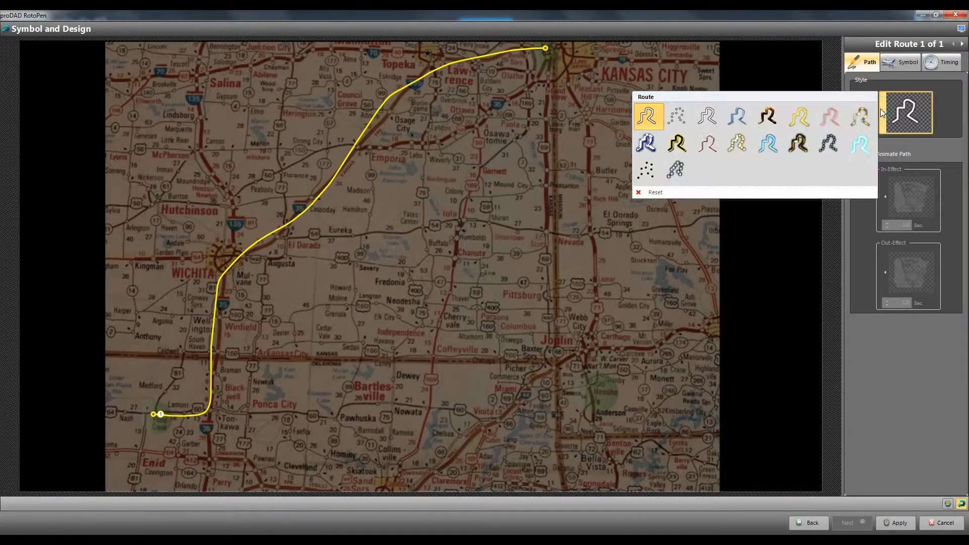
click(734, 142)
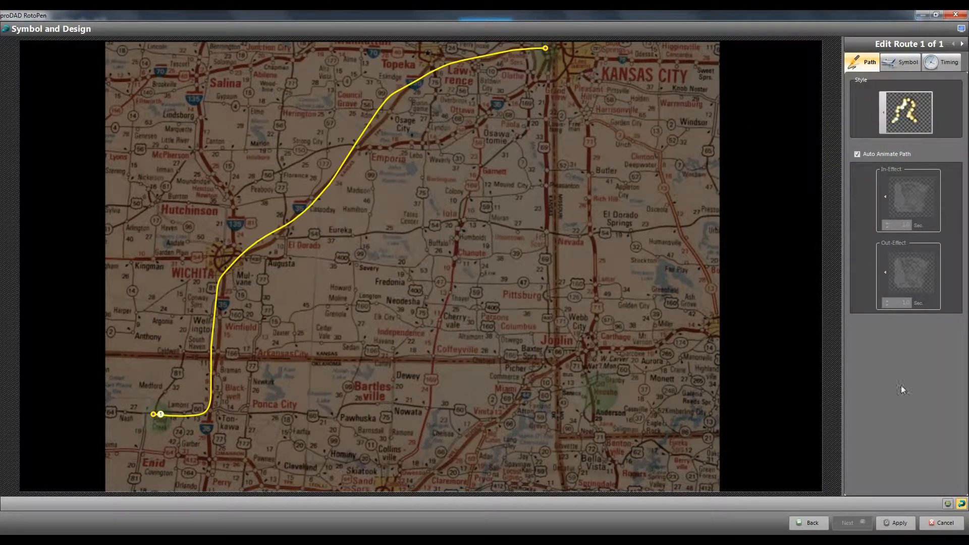
Load the truckleft image from the rotopen icons folder as the traveler symbol and set its size to 20%.
click(901, 62)
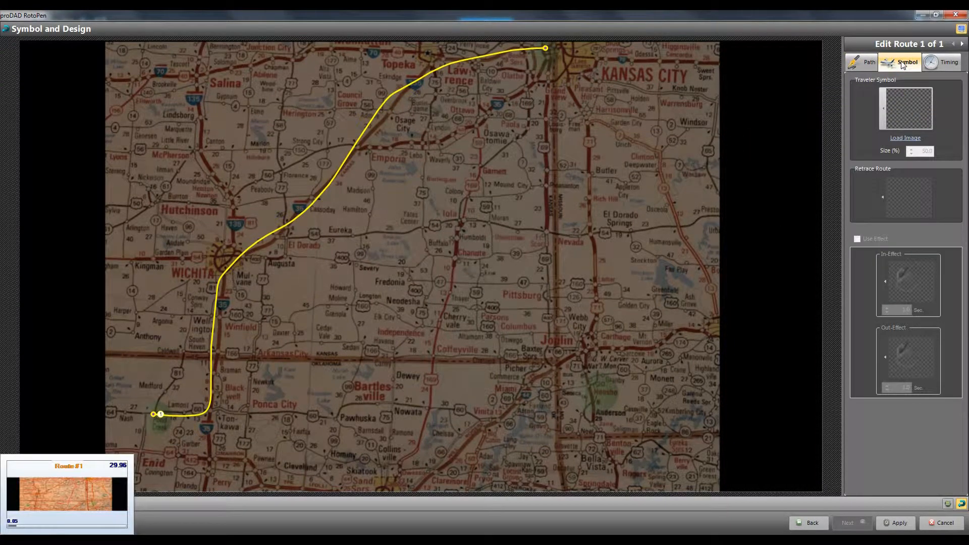
click(882, 104)
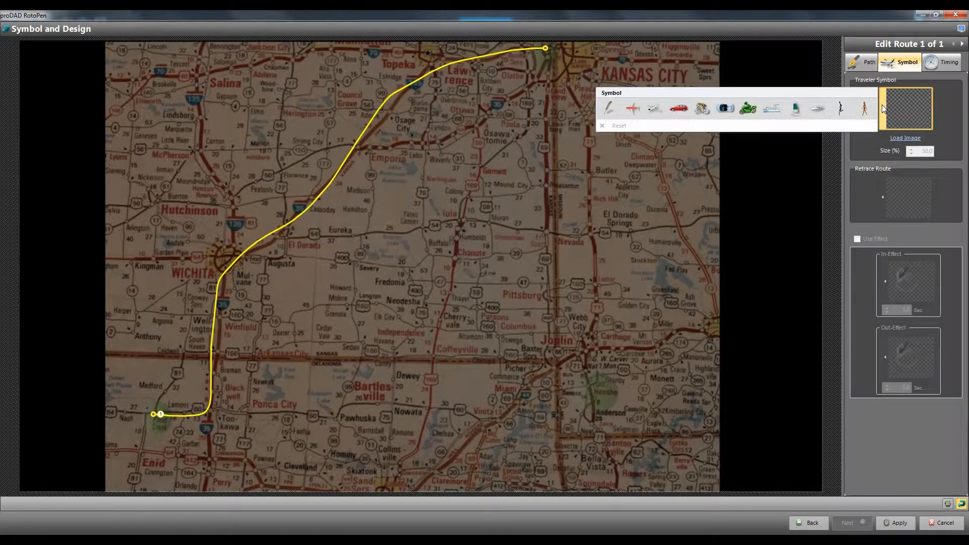
click(903, 138)
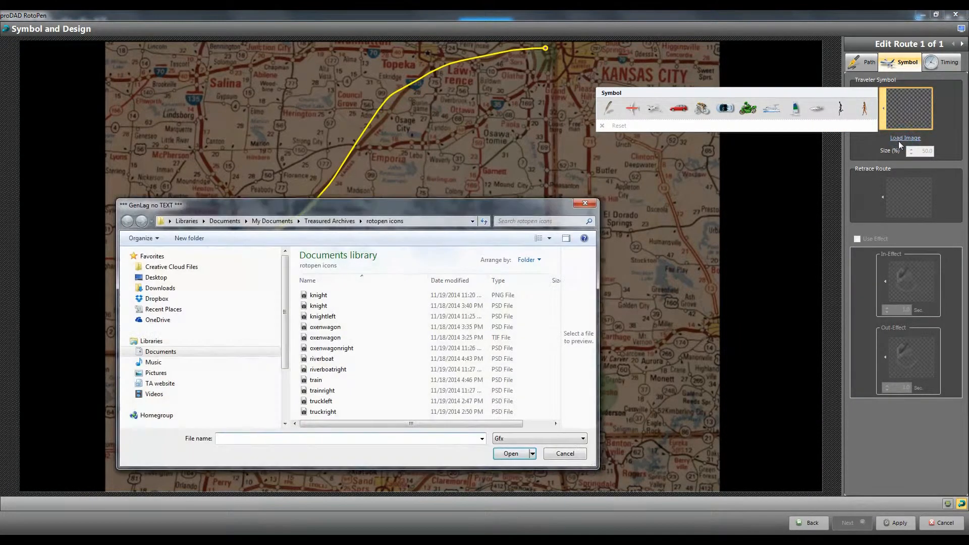
click(323, 412)
click(323, 401)
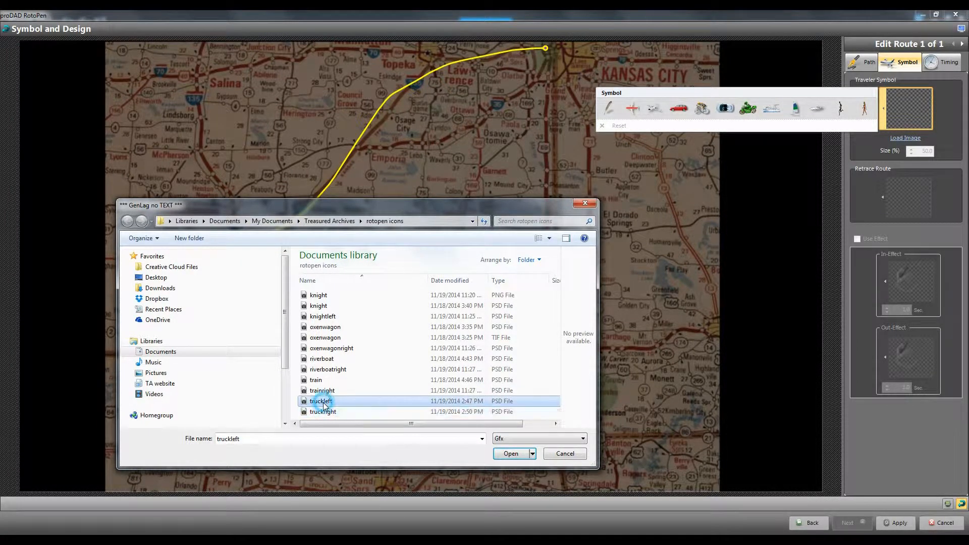
click(522, 454)
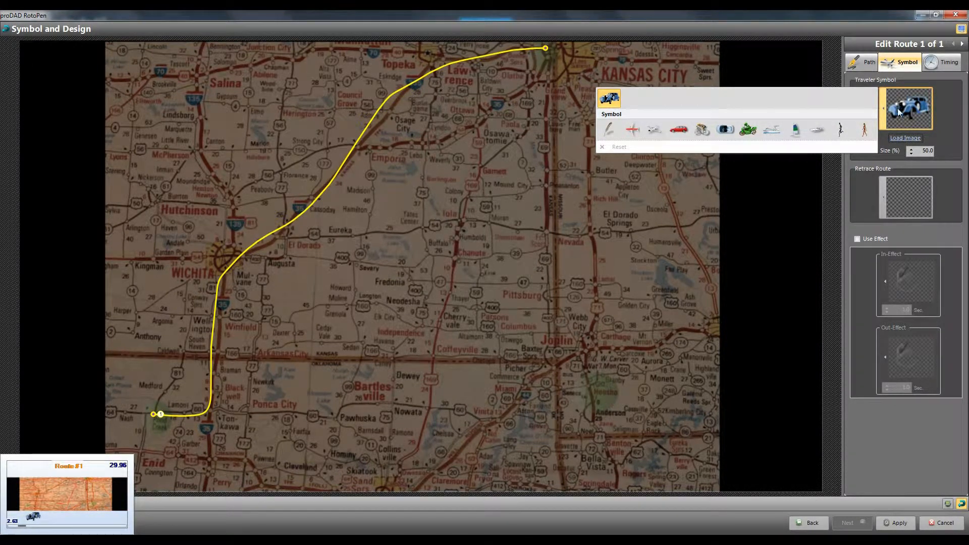
drag(925, 150, 923, 150)
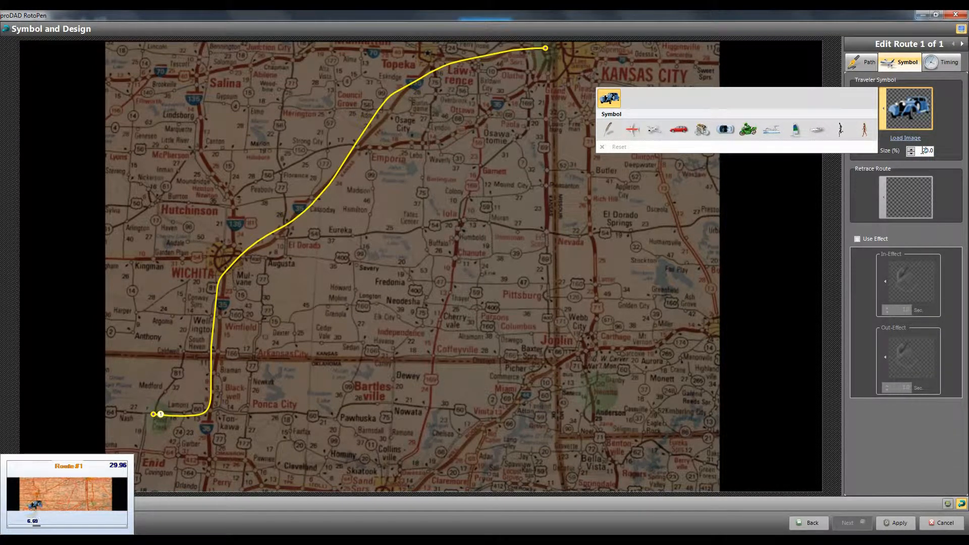
Set the retrace route to the tilted red car with the right-pointing arrow and apply the RotoPen settings.
click(881, 198)
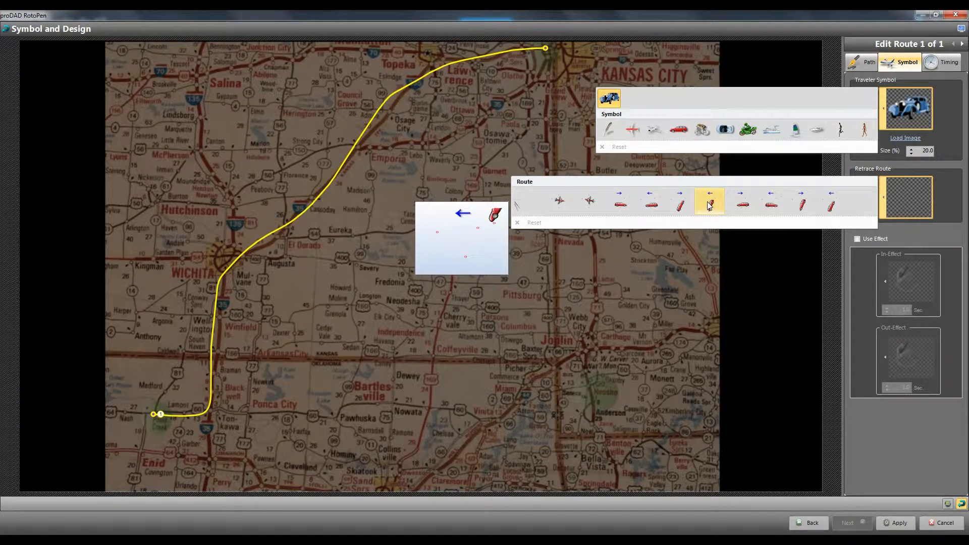
click(679, 199)
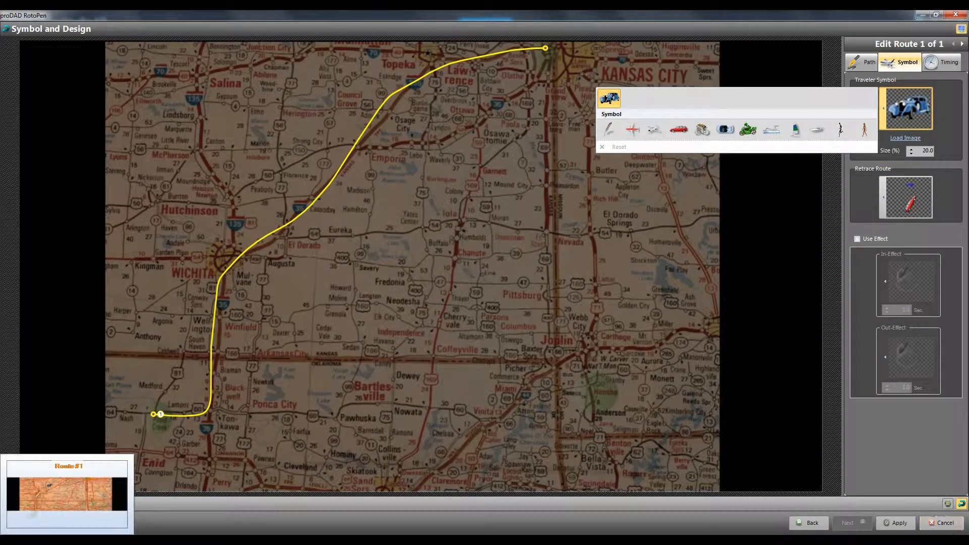
click(894, 525)
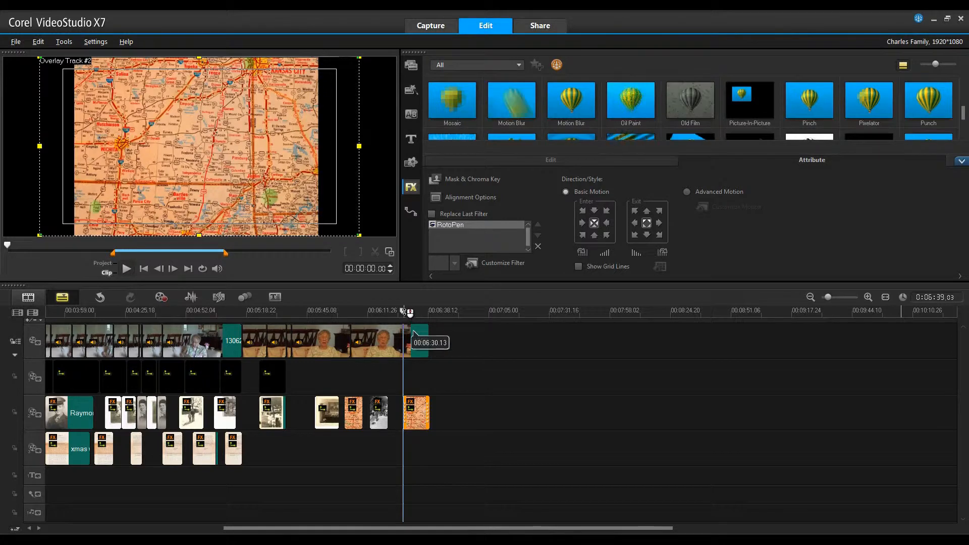
Play the project from 00:06:24.00, just before the second map clip, to preview the truck animation.
click(404, 311)
mouse_move(403, 311)
mouse_down()
mouse_move(376, 311)
mouse_move(394, 311)
mouse_up()
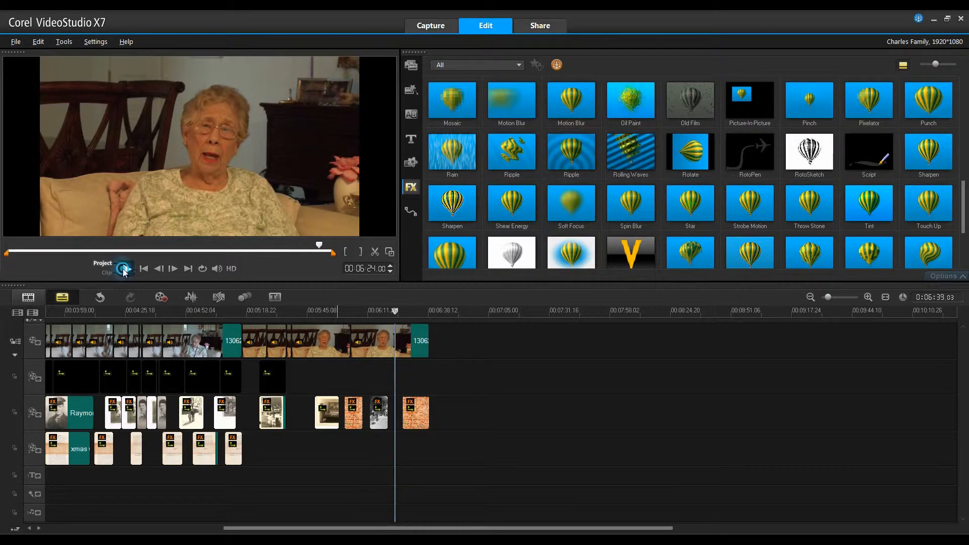
click(124, 268)
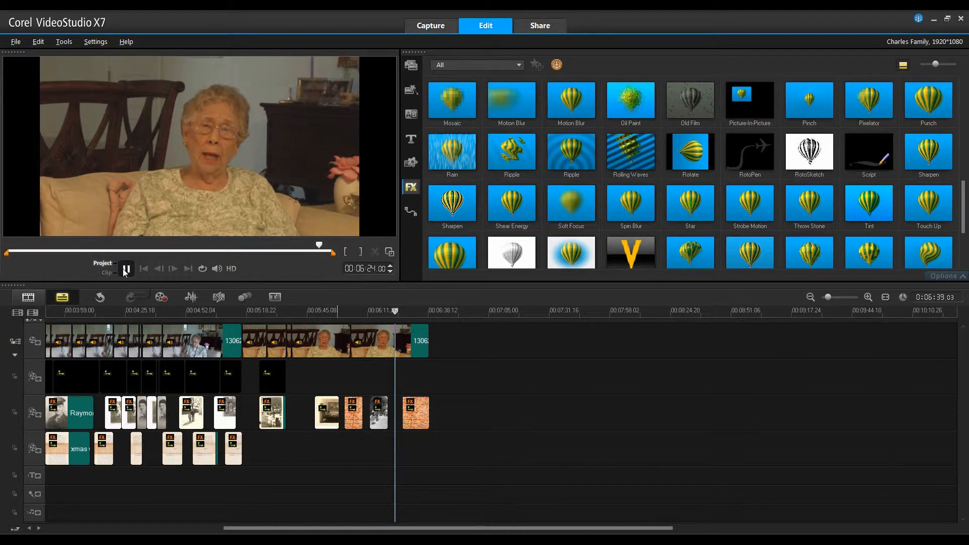